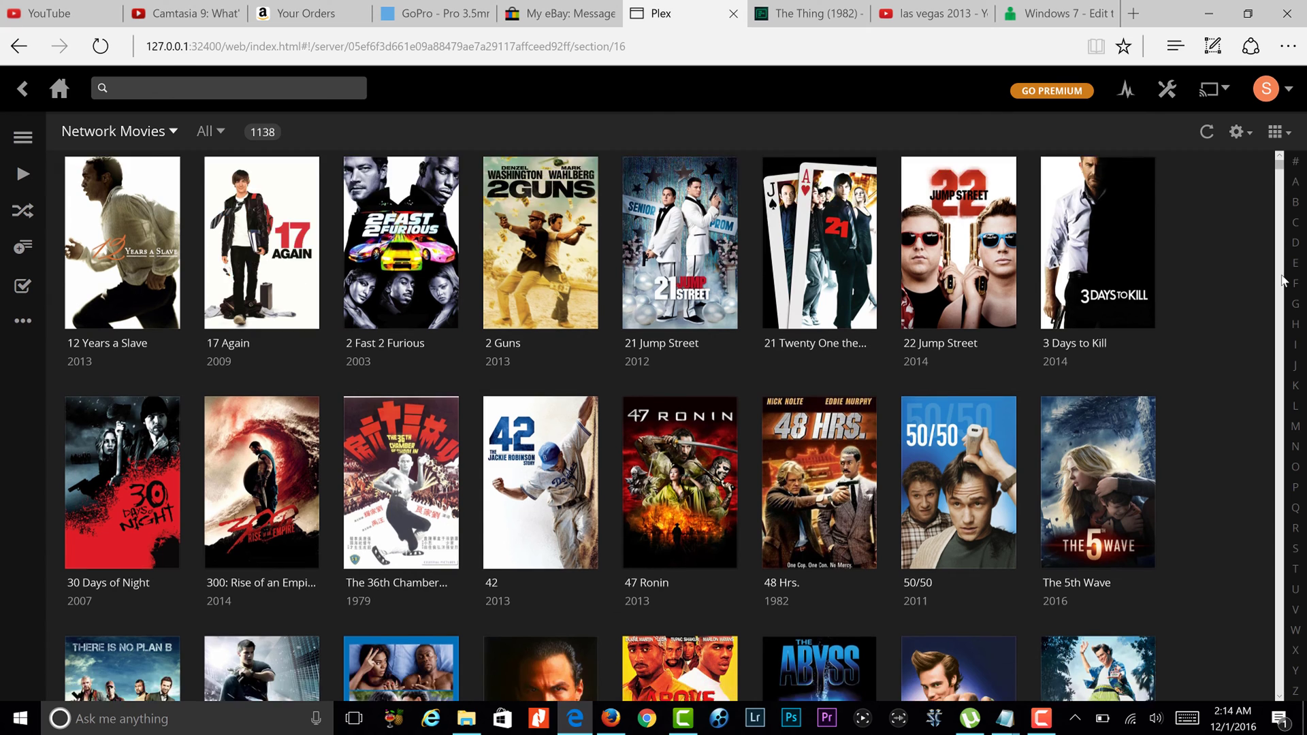
Scroll the Network Movies poster grid down three notches and back up to the top.
{"action": "scroll", "coordinate": [1283, 280], "scroll_direction": "down", "scroll_amount": 5}
{"action": "scroll", "coordinate": [1280, 187], "scroll_direction": "up", "scroll_amount": 5}
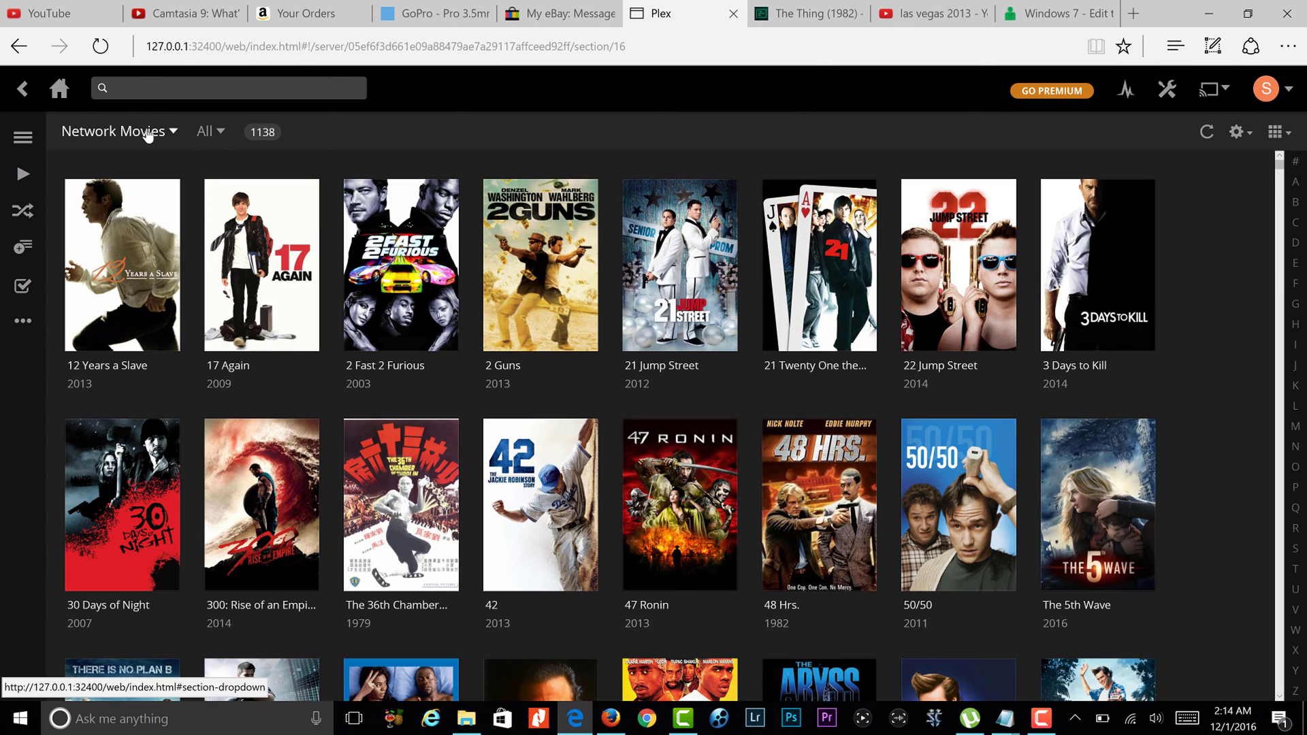
From Home, start a new Movies-type library and advance to its folder step.
{"action": "left_click", "coordinate": [60, 92]}
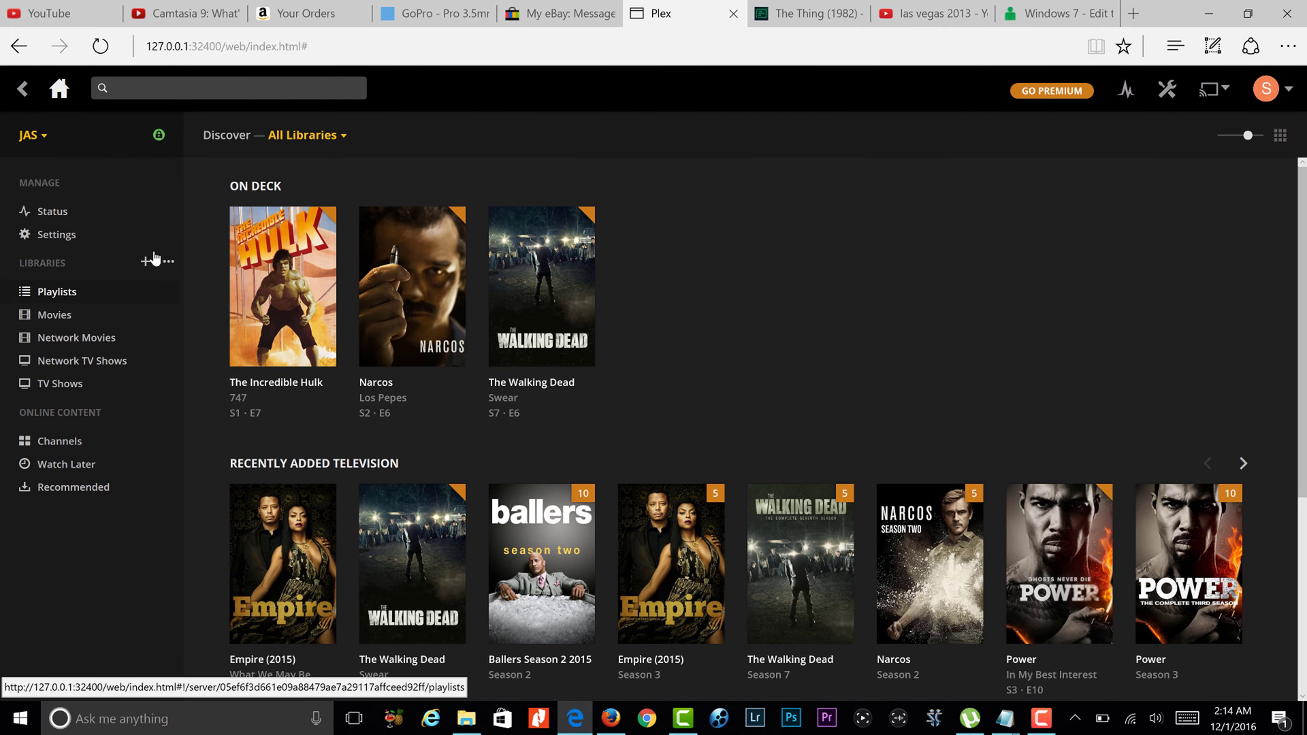
{"action": "left_click", "coordinate": [145, 263]}
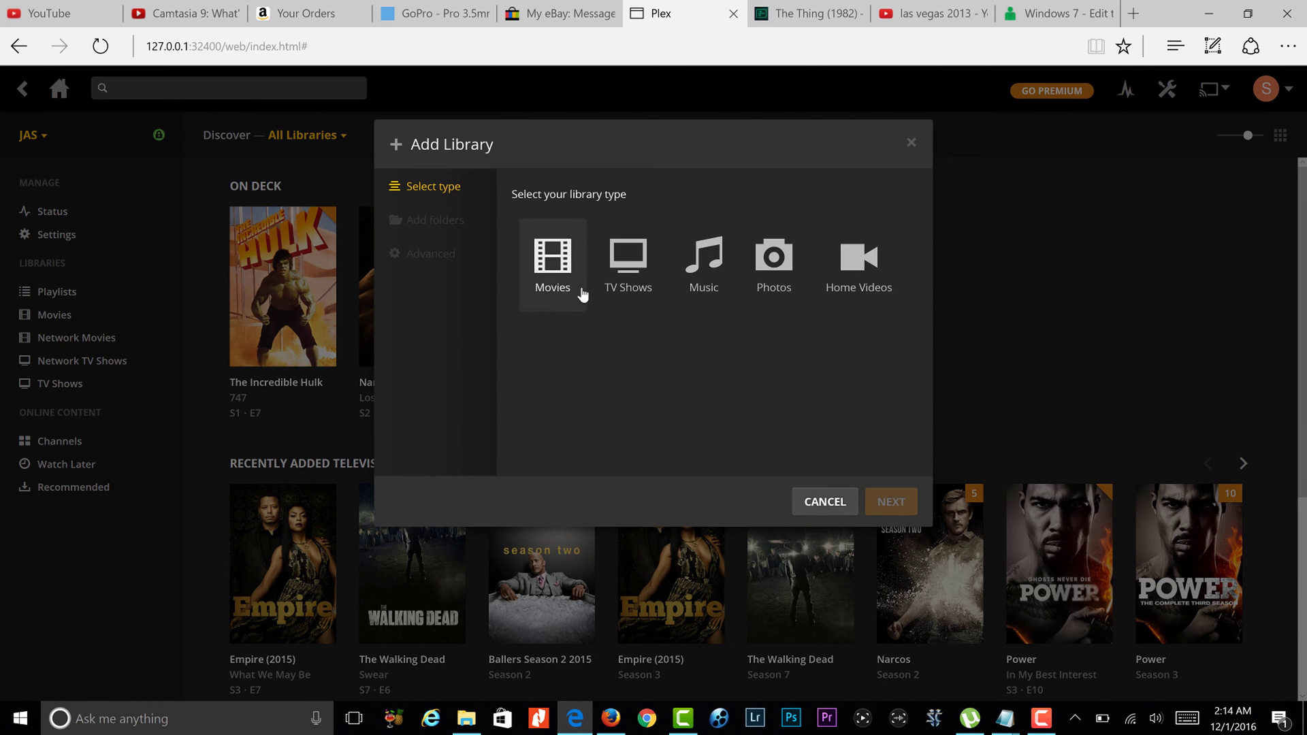
{"action": "left_click", "coordinate": [577, 267]}
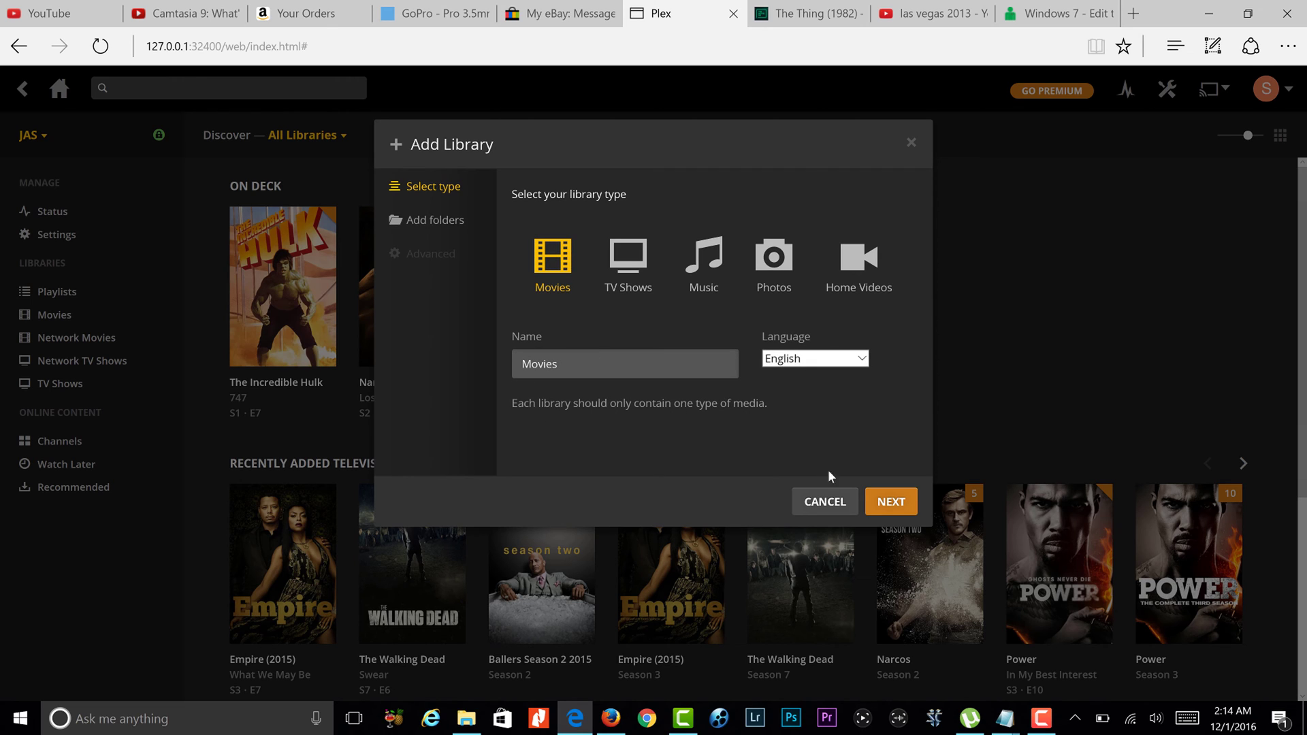
{"action": "left_click", "coordinate": [883, 504]}
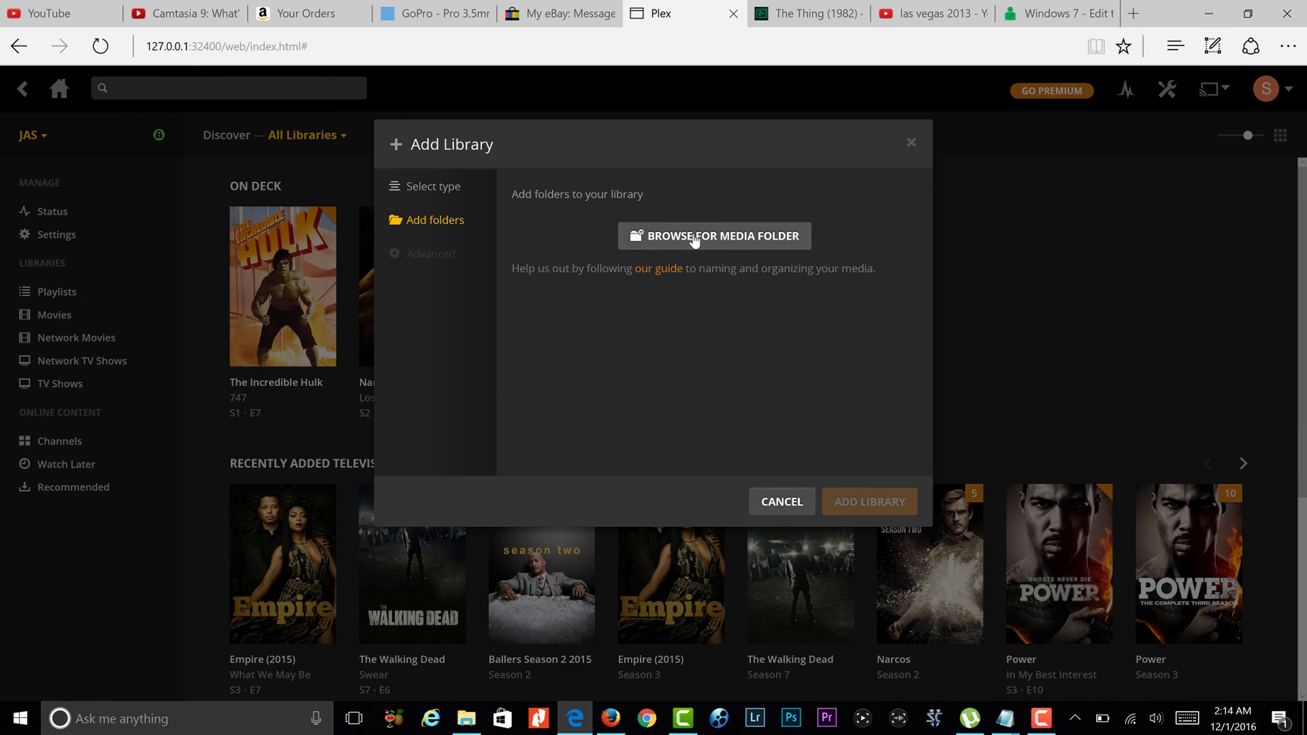
Browse the suggested media folder paths, then cancel the Add Folder dialog without adding one.
{"action": "left_click", "coordinate": [695, 238]}
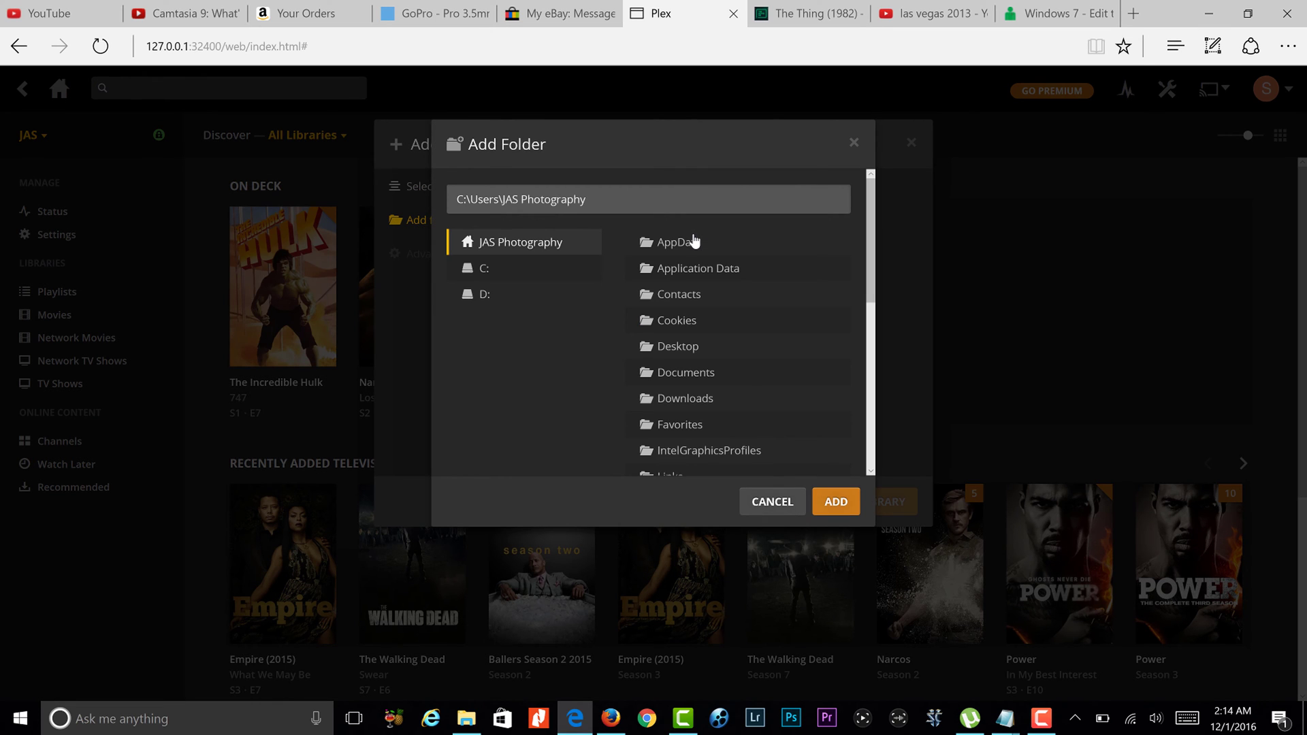
{"action": "left_click", "coordinate": [633, 201]}
{"action": "key", "text": "BackSpace"}
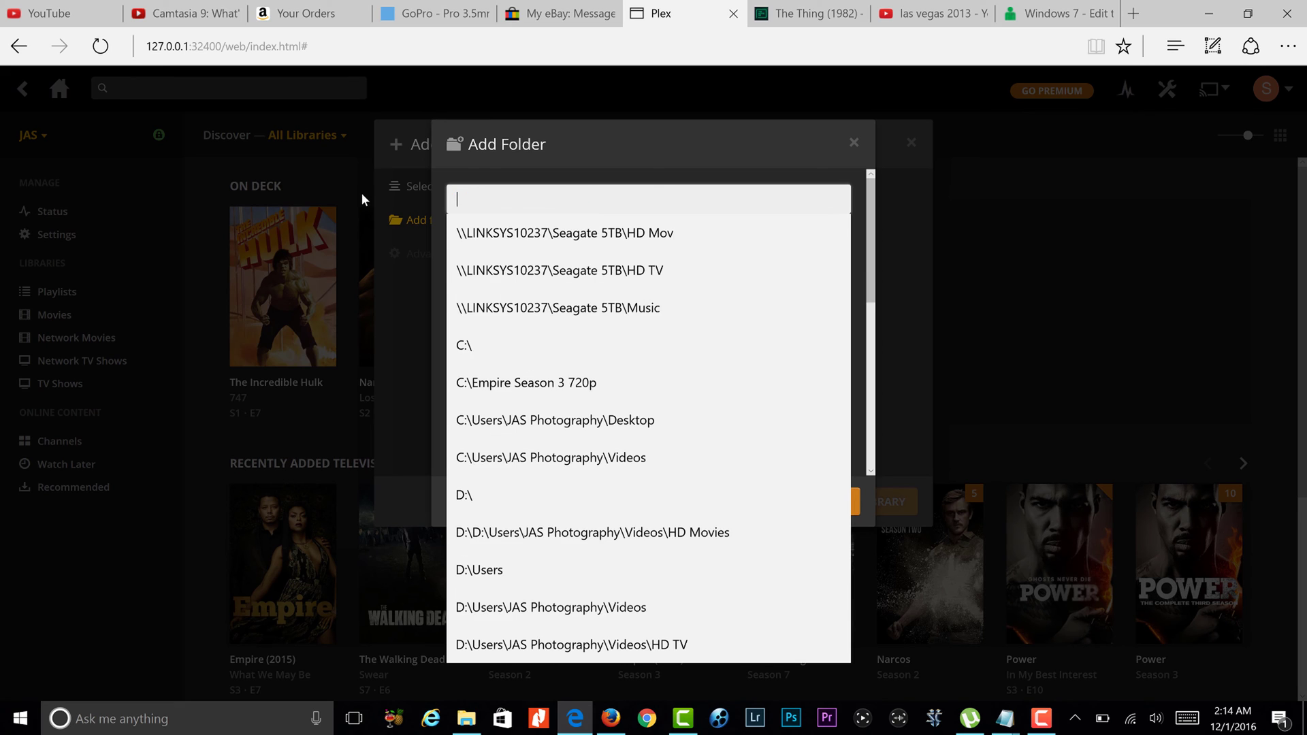
{"action": "left_click", "coordinate": [886, 280]}
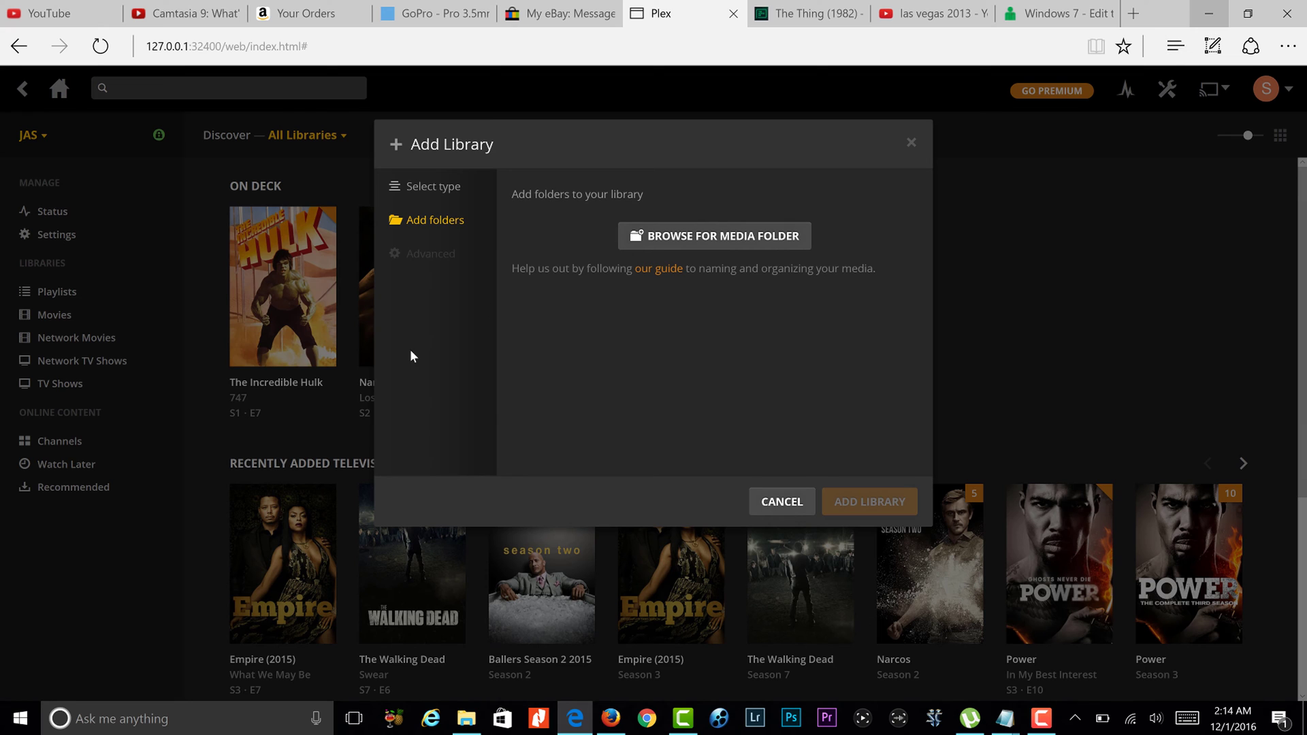
In This PC, open the HD Mov folder on the LINKSYS10237 Seagate 5TB network share.
{"action": "key", "text": "super+d"}
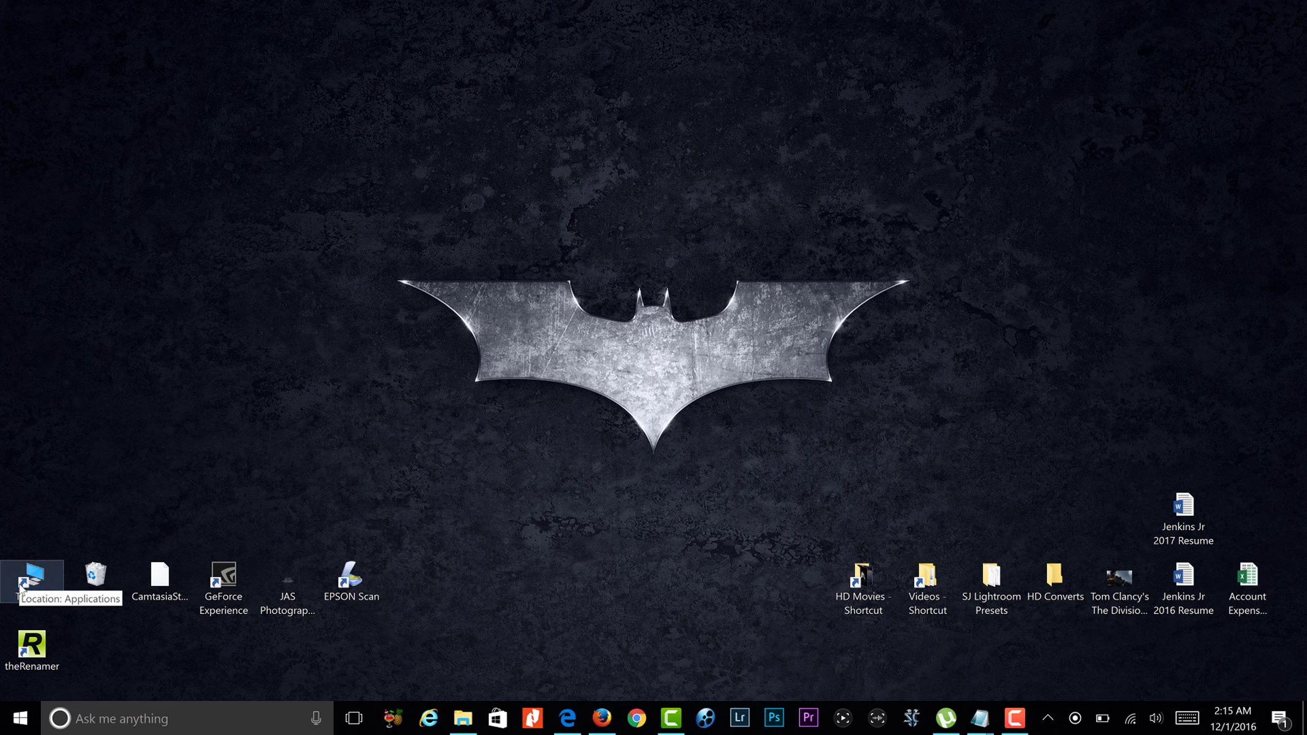
{"action": "double_click", "coordinate": [20, 587]}
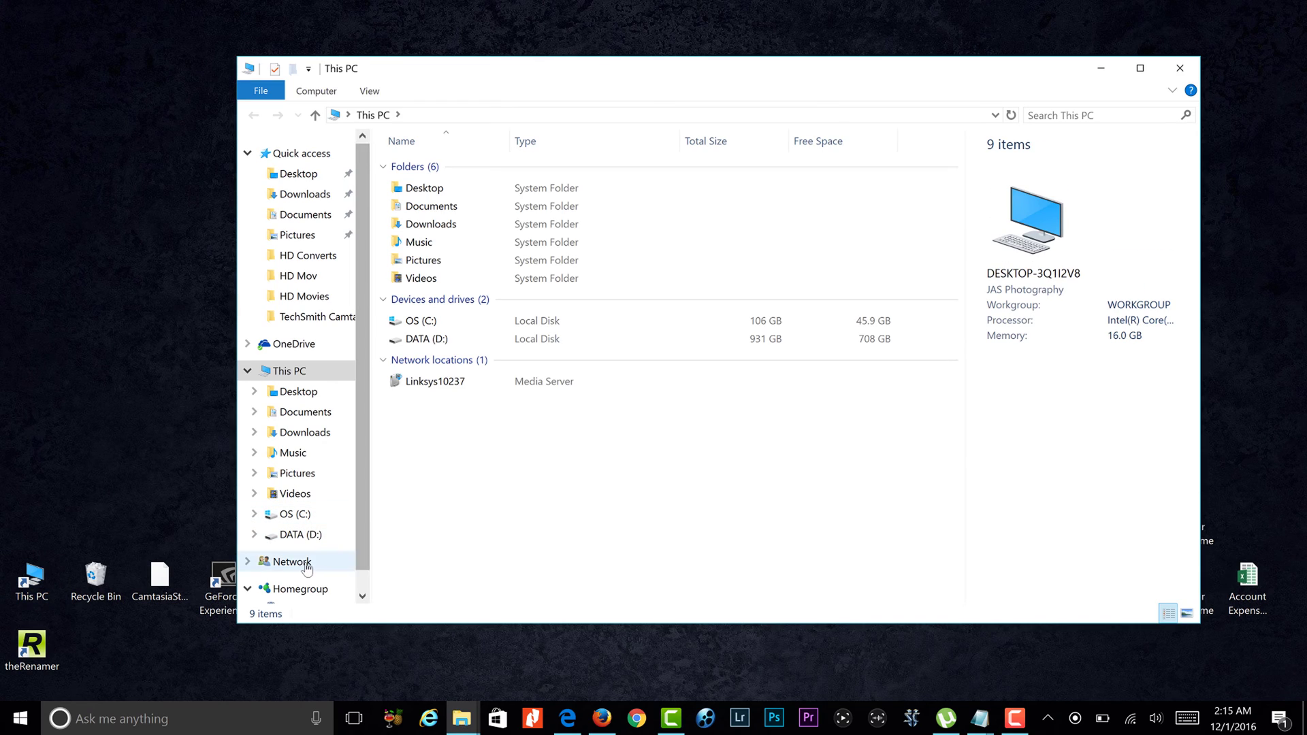
{"action": "left_click", "coordinate": [293, 562]}
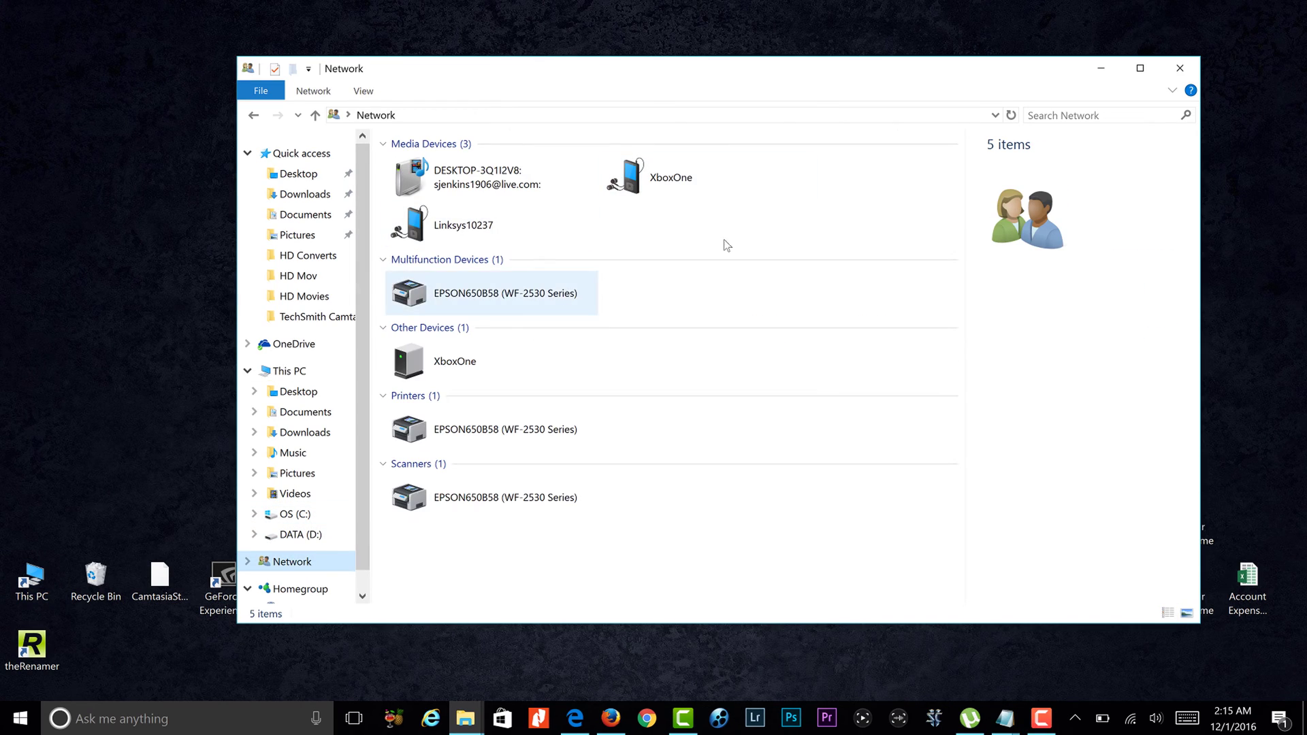
{"action": "left_click", "coordinate": [638, 186]}
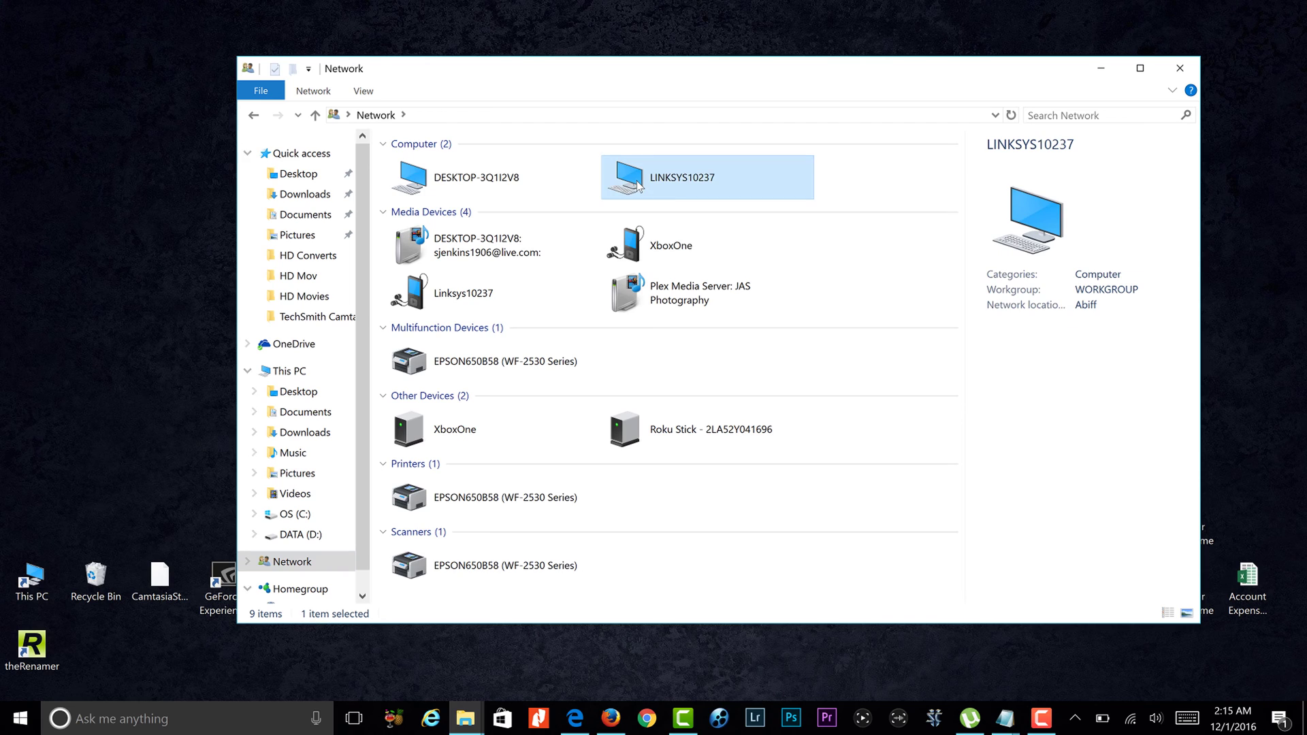
{"action": "double_click", "coordinate": [639, 186]}
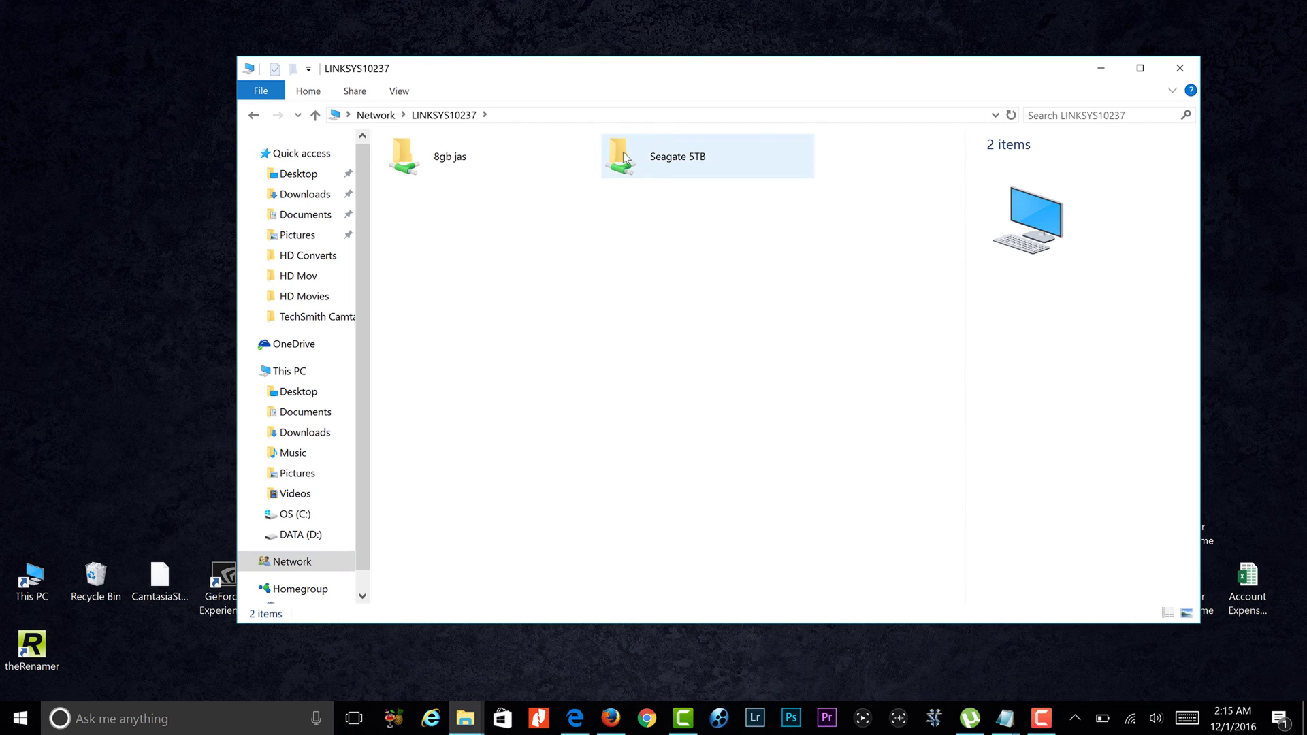
{"action": "double_click", "coordinate": [625, 158]}
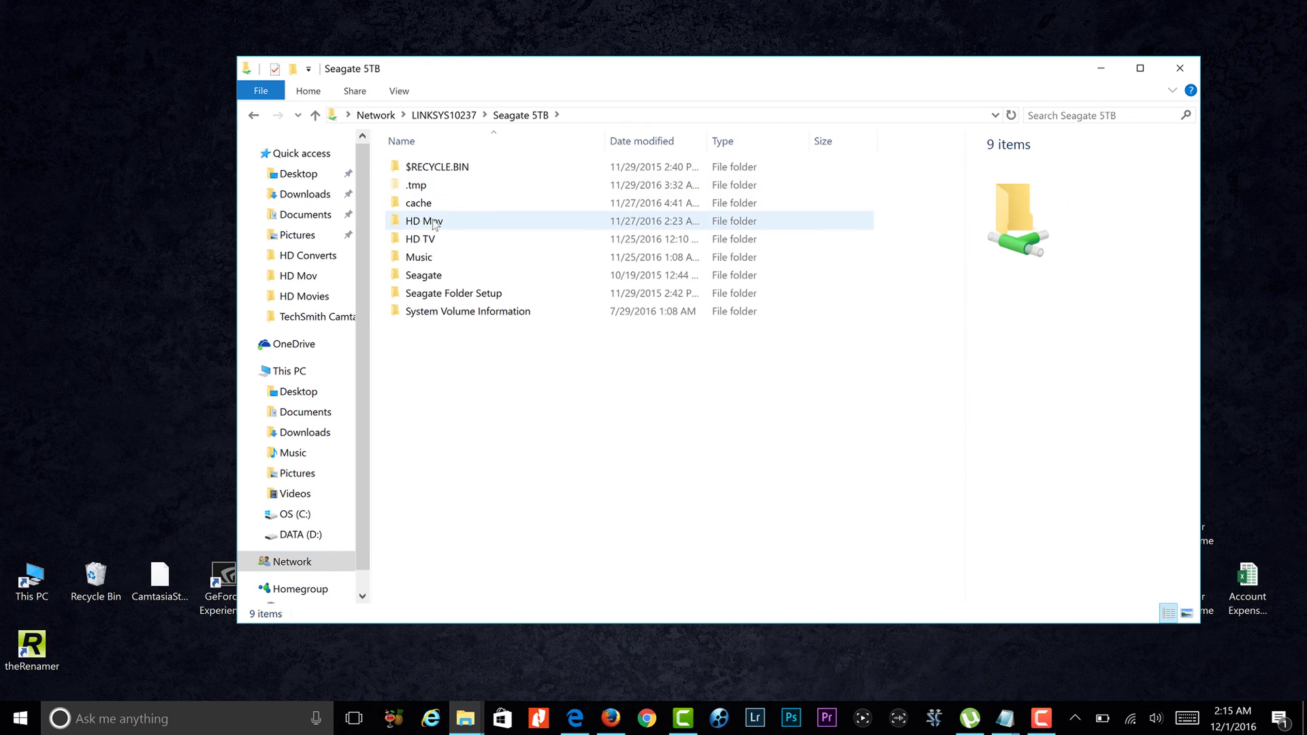
{"action": "left_click", "coordinate": [429, 227]}
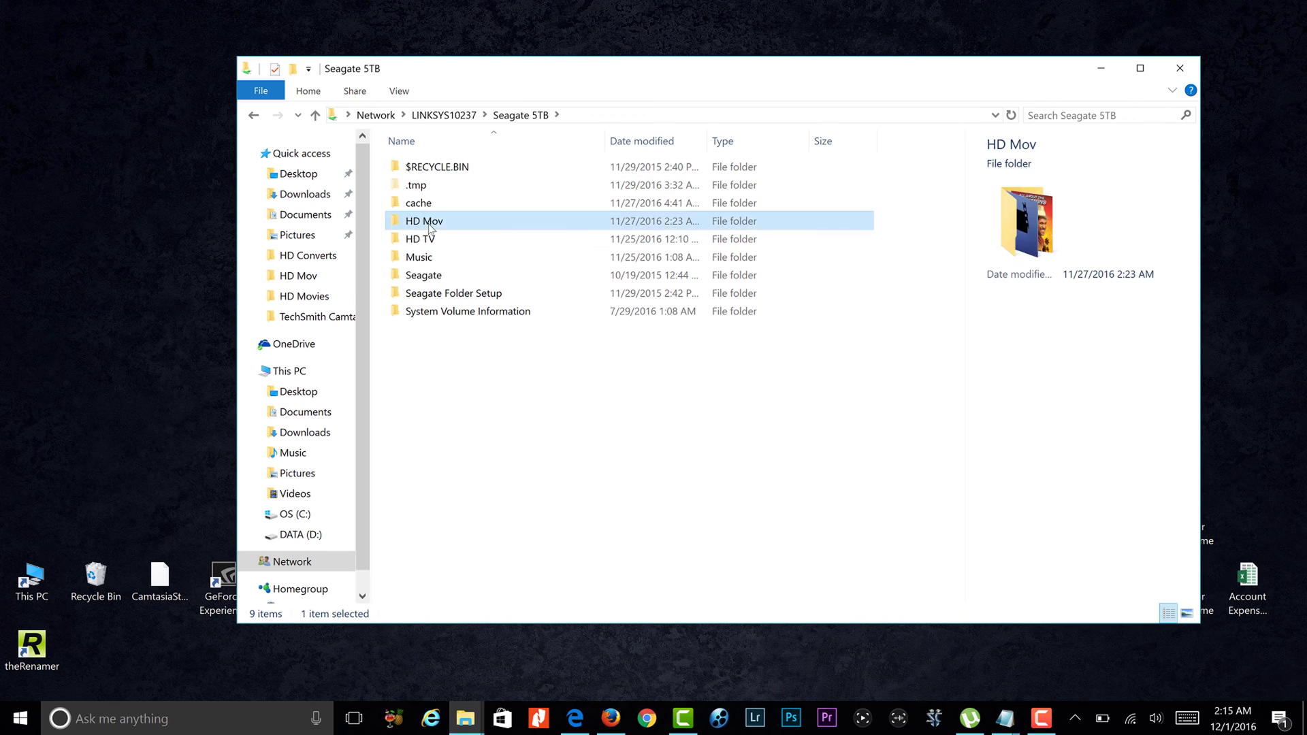
{"action": "double_click", "coordinate": [430, 226]}
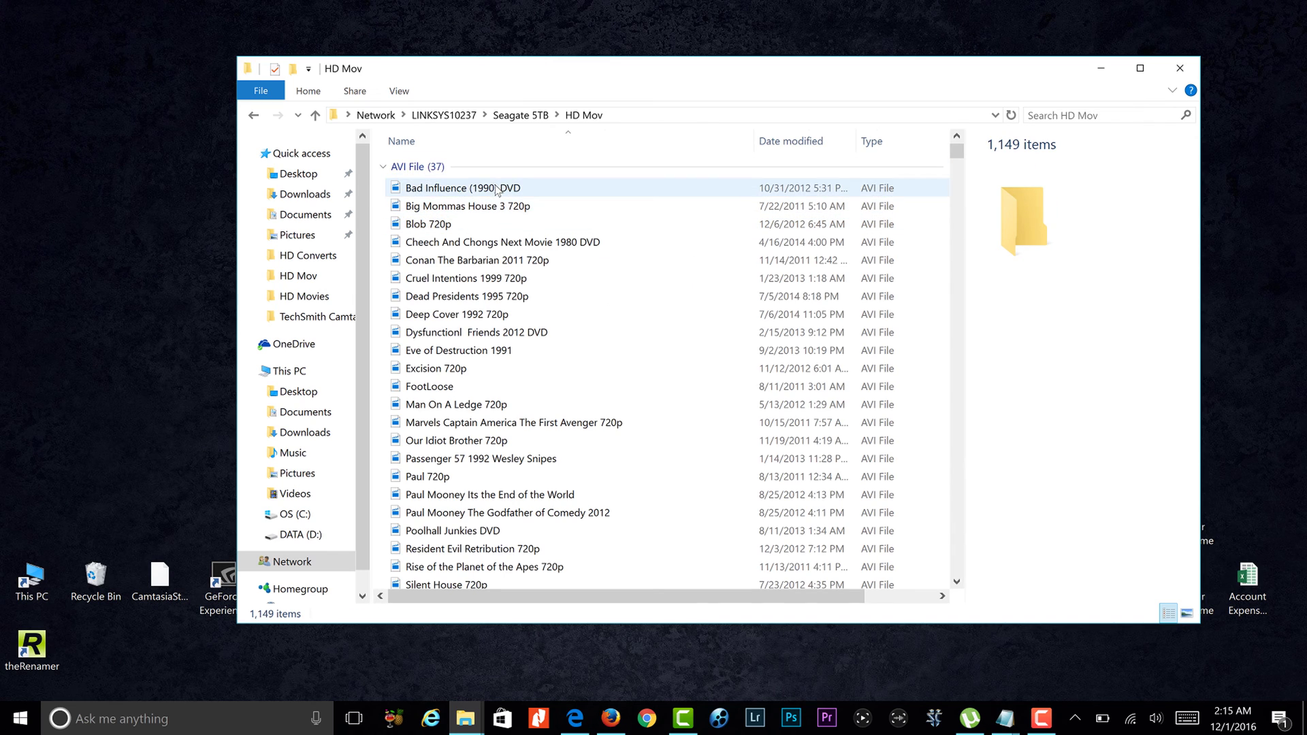
Check the Bad Influence (1990) file's network location in Properties, then close Explorer and return to Plex.
{"action": "left_click", "coordinate": [497, 189]}
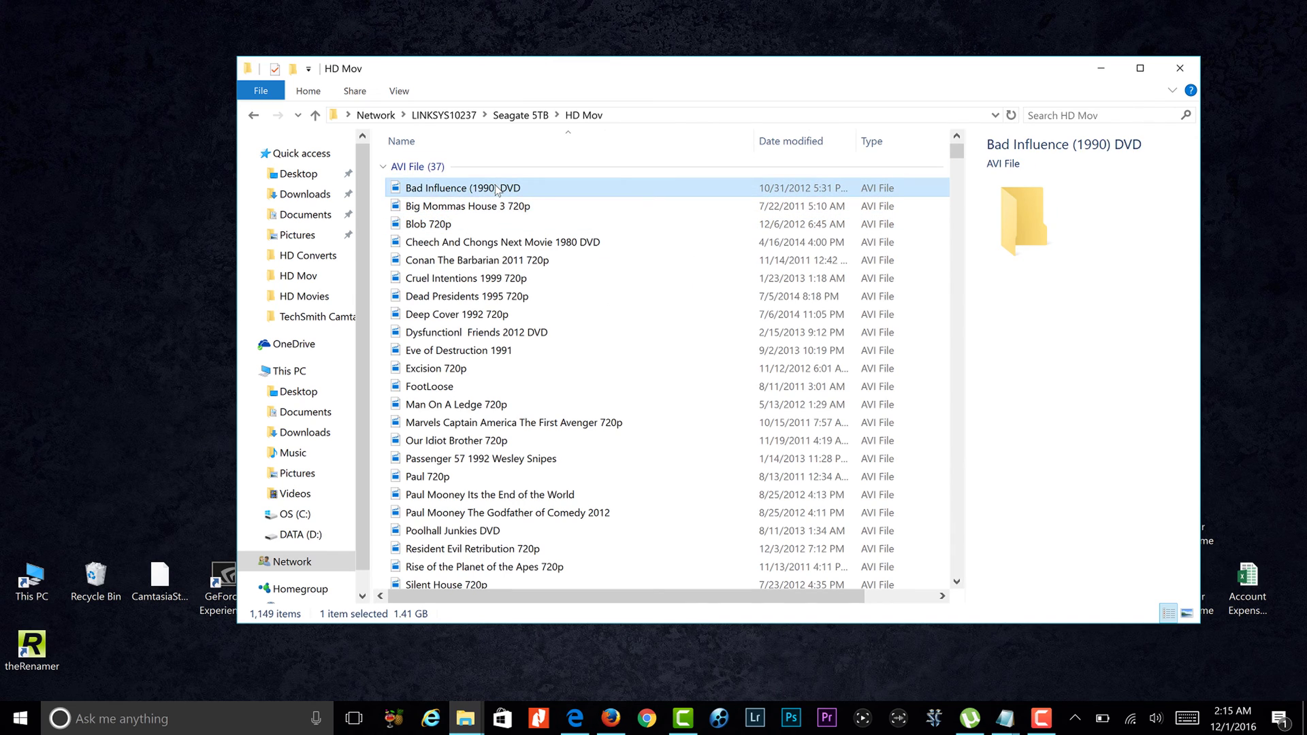
{"action": "right_click", "coordinate": [497, 190]}
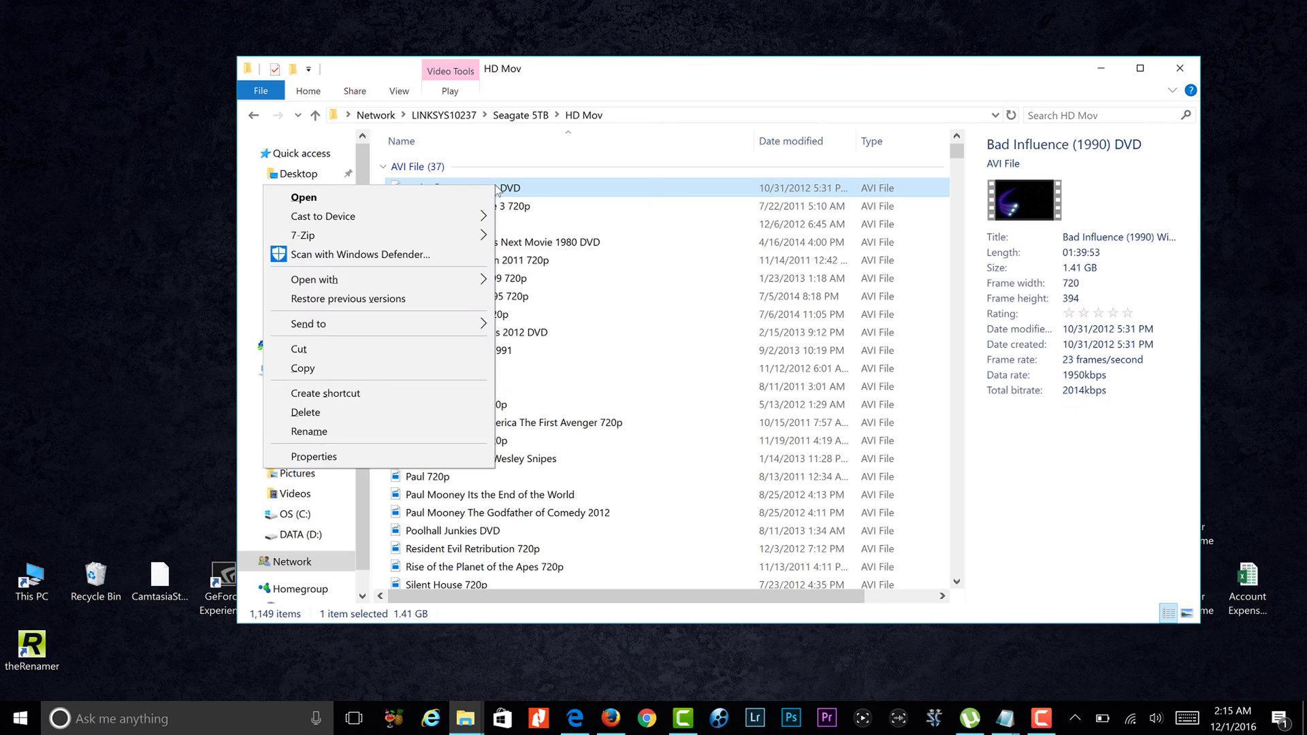
{"action": "left_click", "coordinate": [334, 458]}
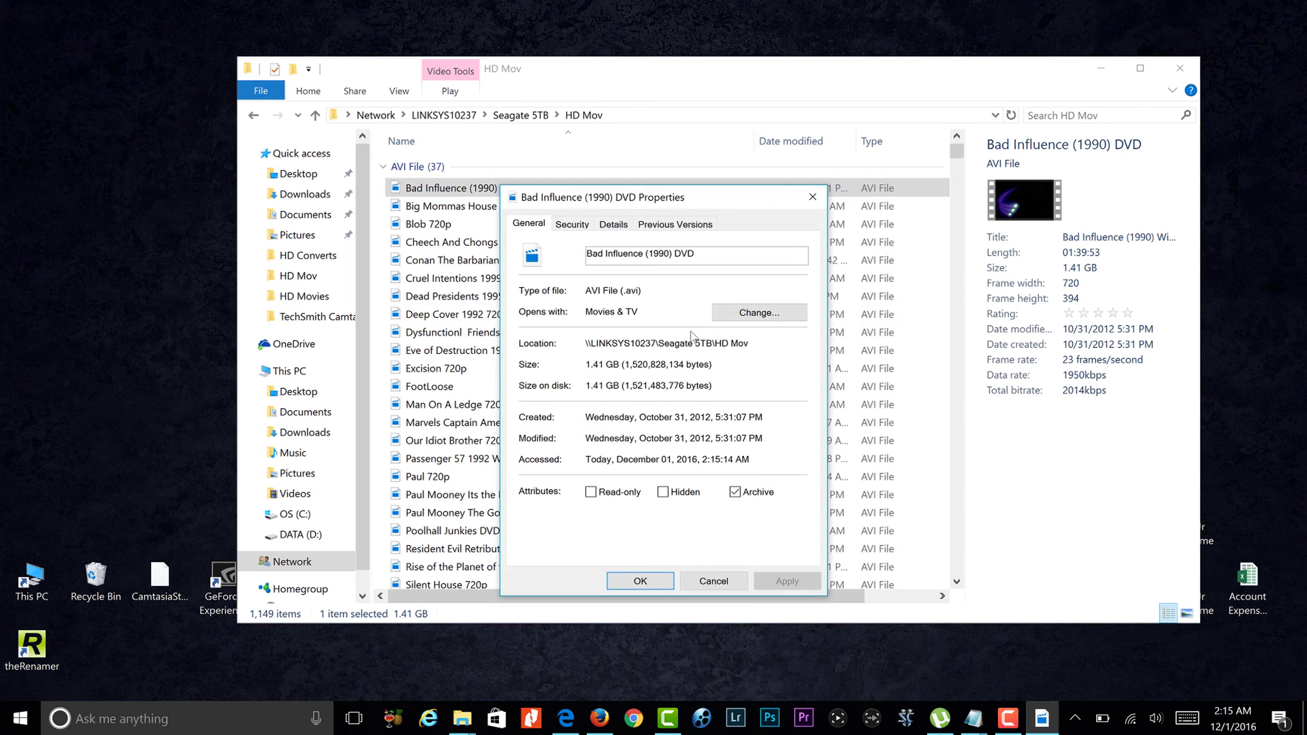
{"action": "left_click_drag", "start_coordinate": [748, 346], "coordinate": [565, 338]}
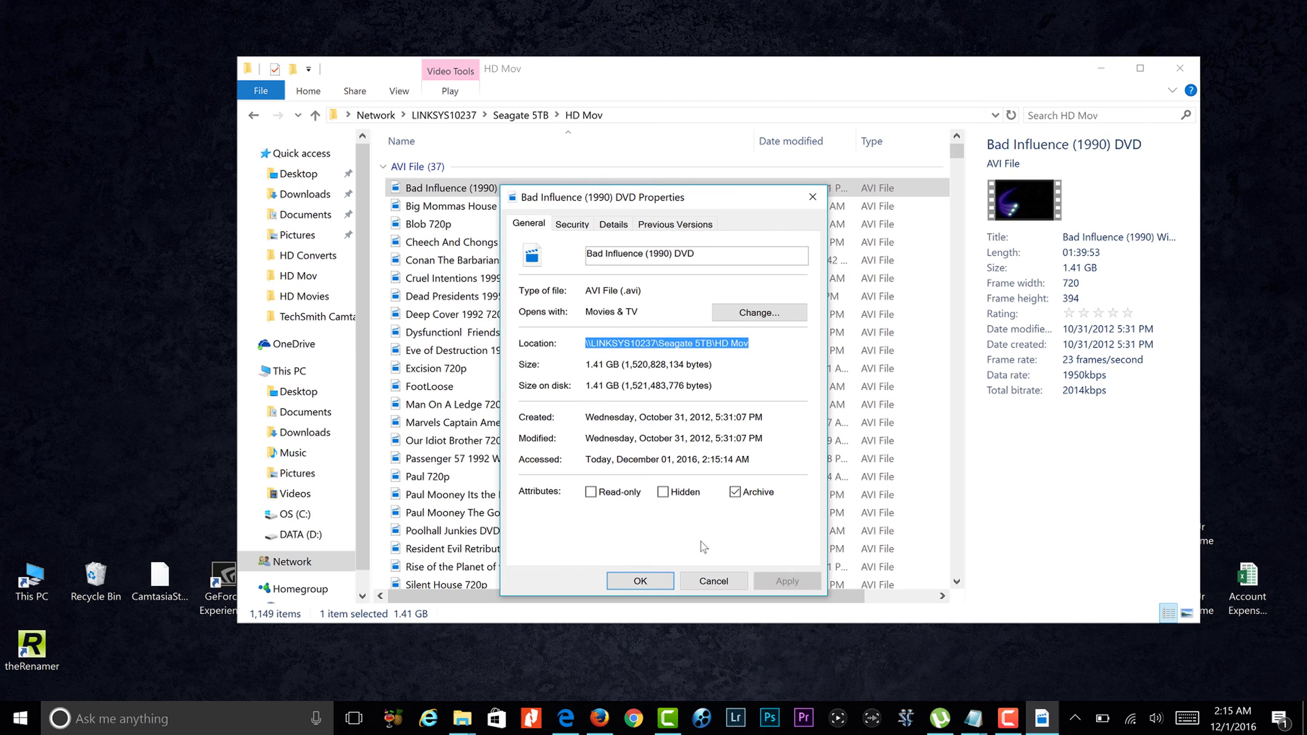
{"action": "left_click", "coordinate": [713, 581]}
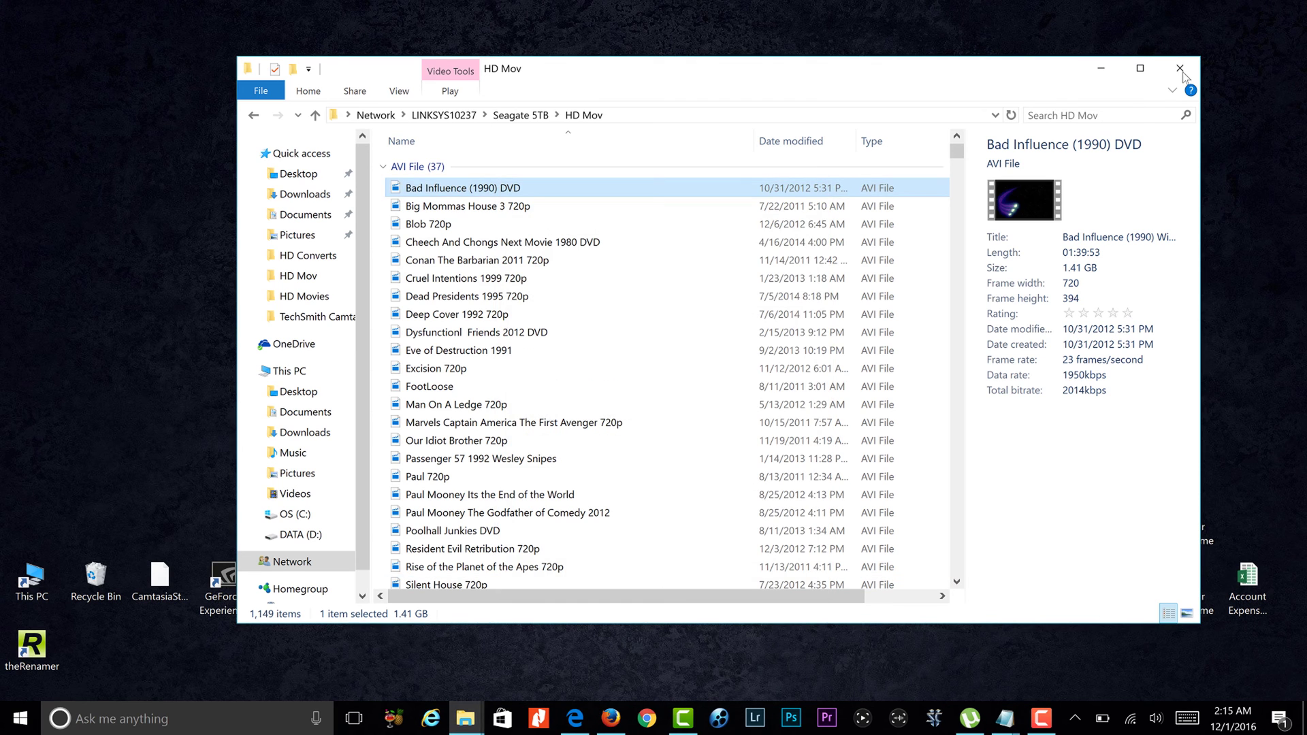
{"action": "left_click", "coordinate": [1183, 75]}
{"action": "left_click", "coordinate": [565, 723]}
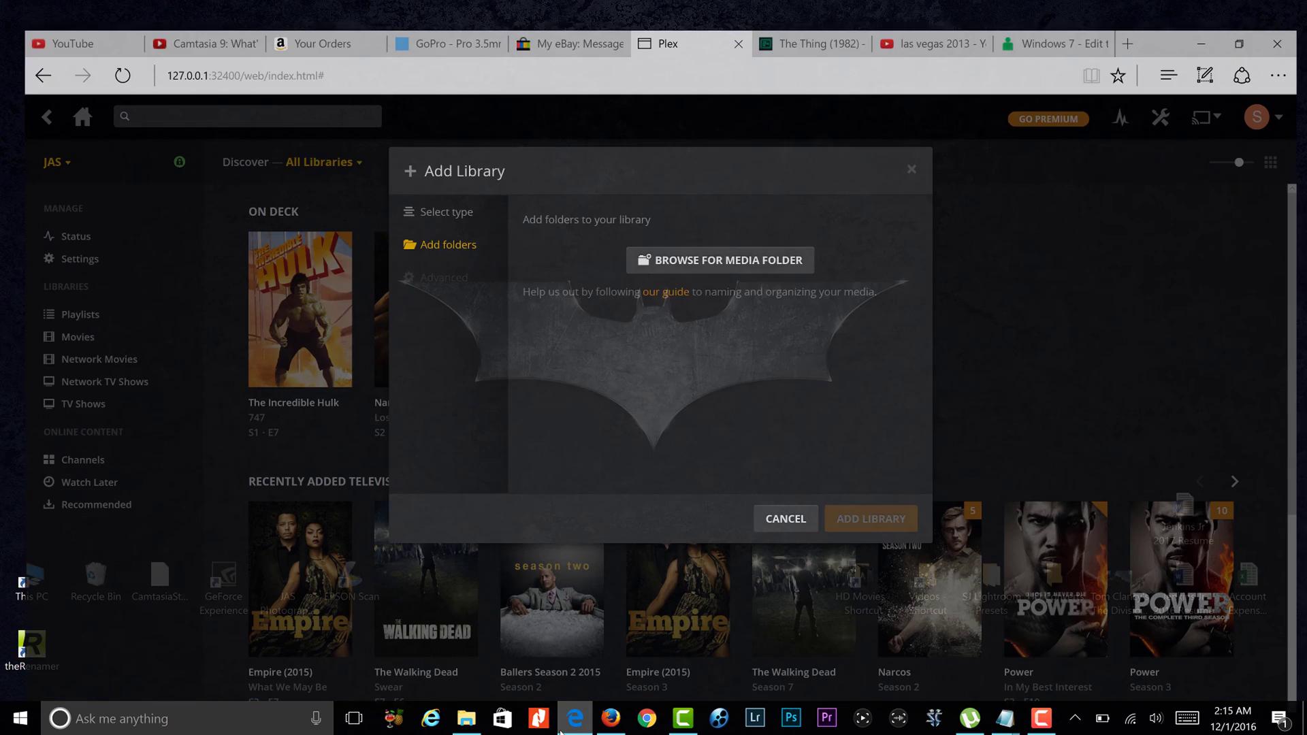
Cancel the new library, open 21's poster choices in Network Movies, then switch to the TMDB tab.
{"action": "left_click", "coordinate": [785, 503]}
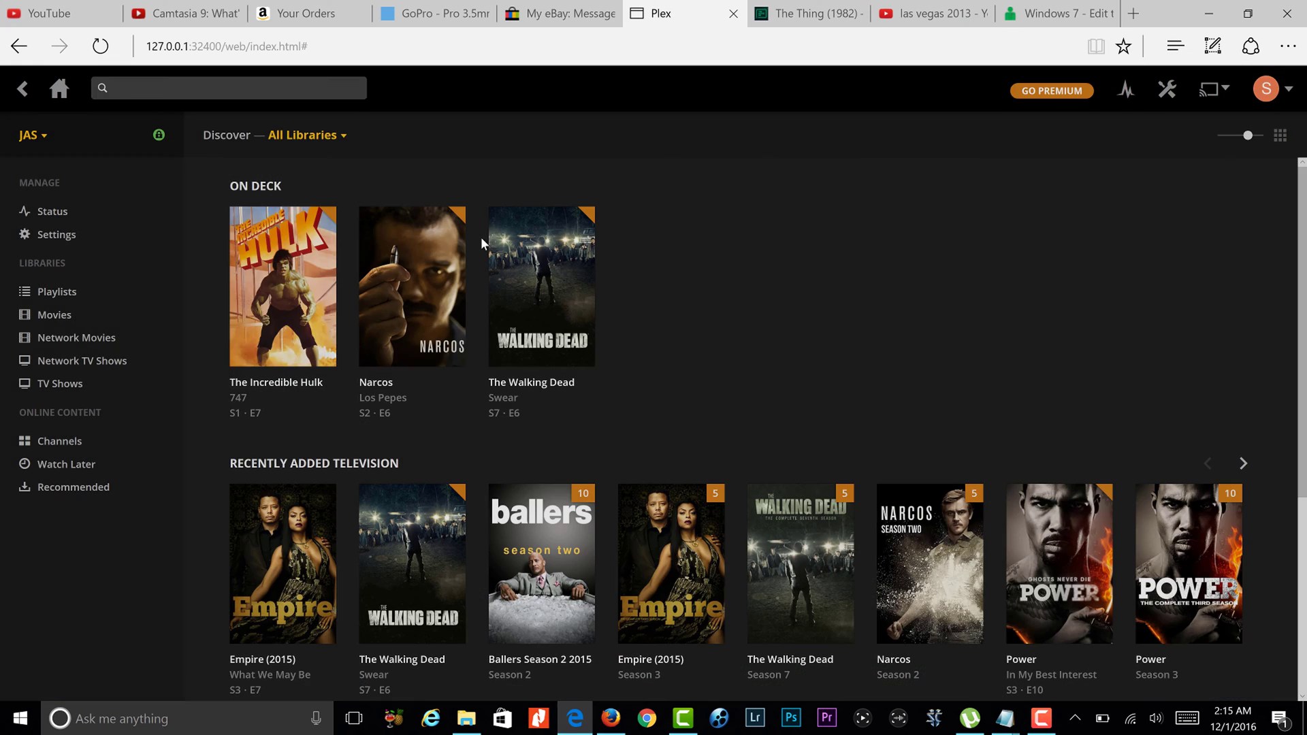
{"action": "left_click", "coordinate": [96, 341]}
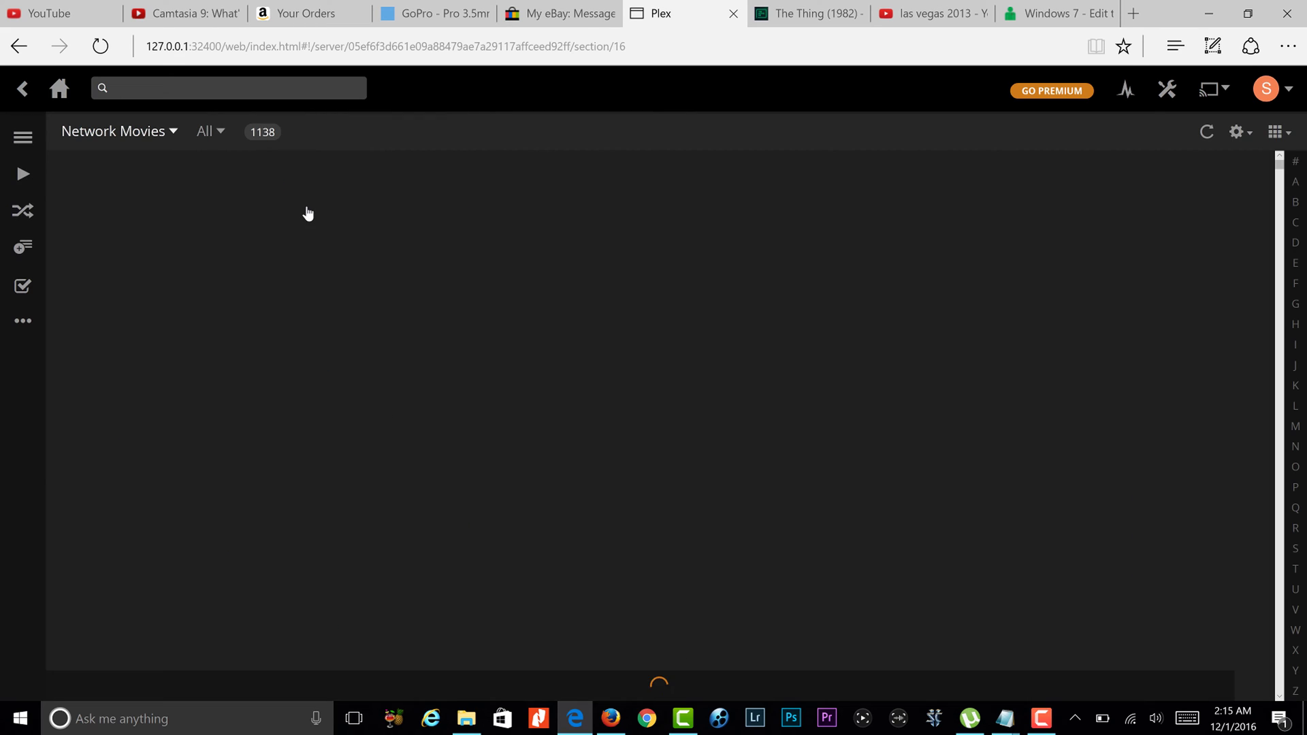
{"action": "mouse_move", "coordinate": [243, 333]}
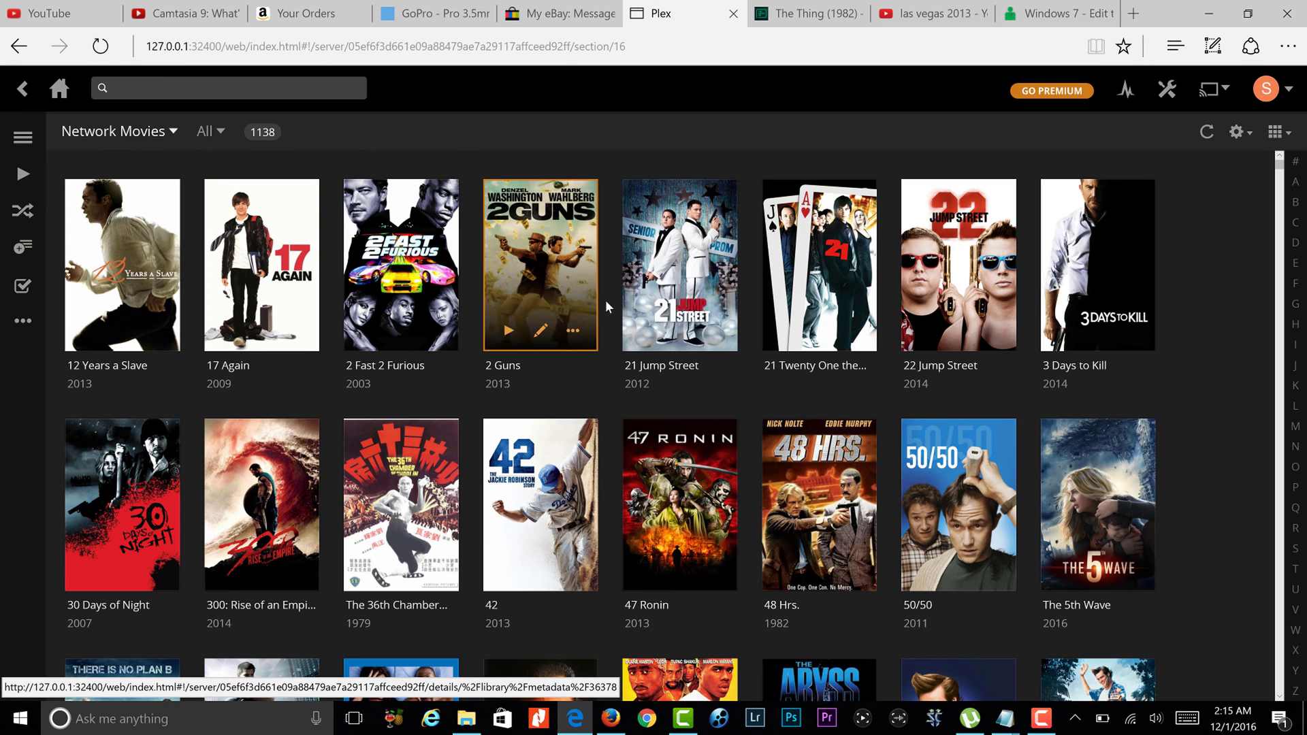
{"action": "mouse_move", "coordinate": [798, 307]}
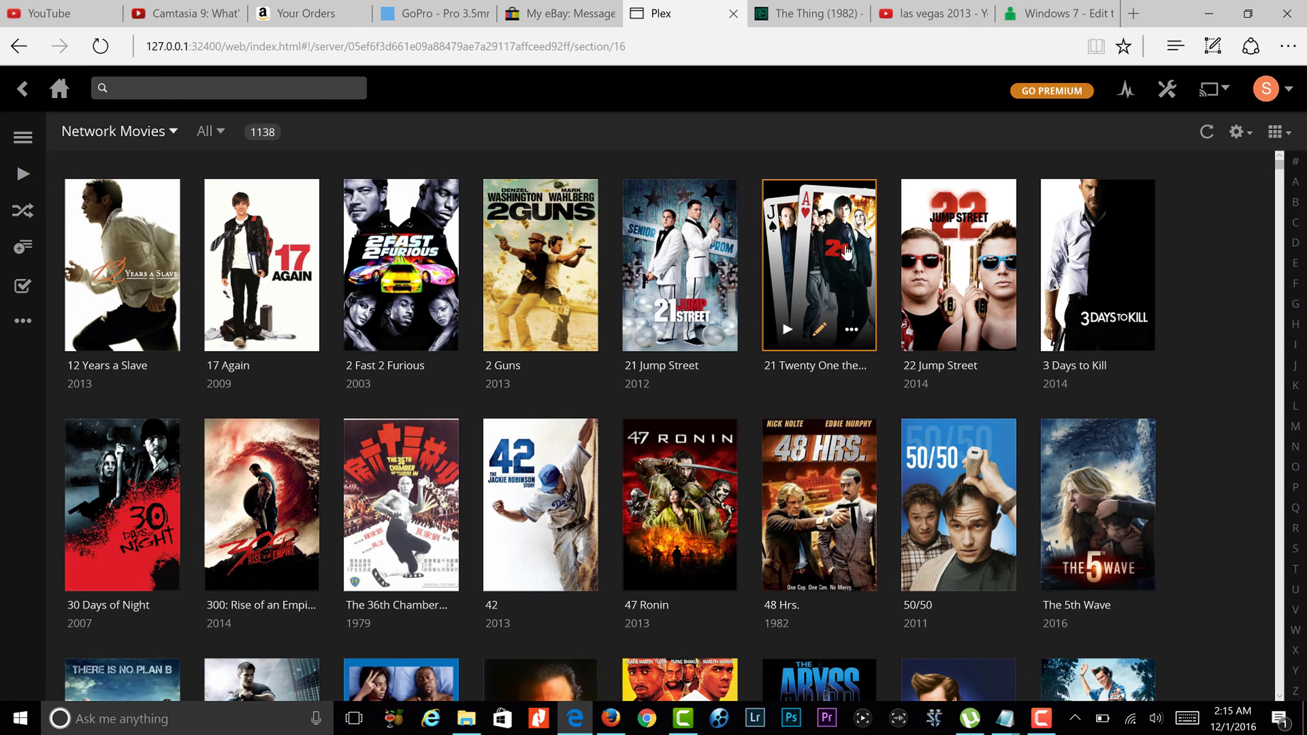
{"action": "left_click", "coordinate": [819, 331]}
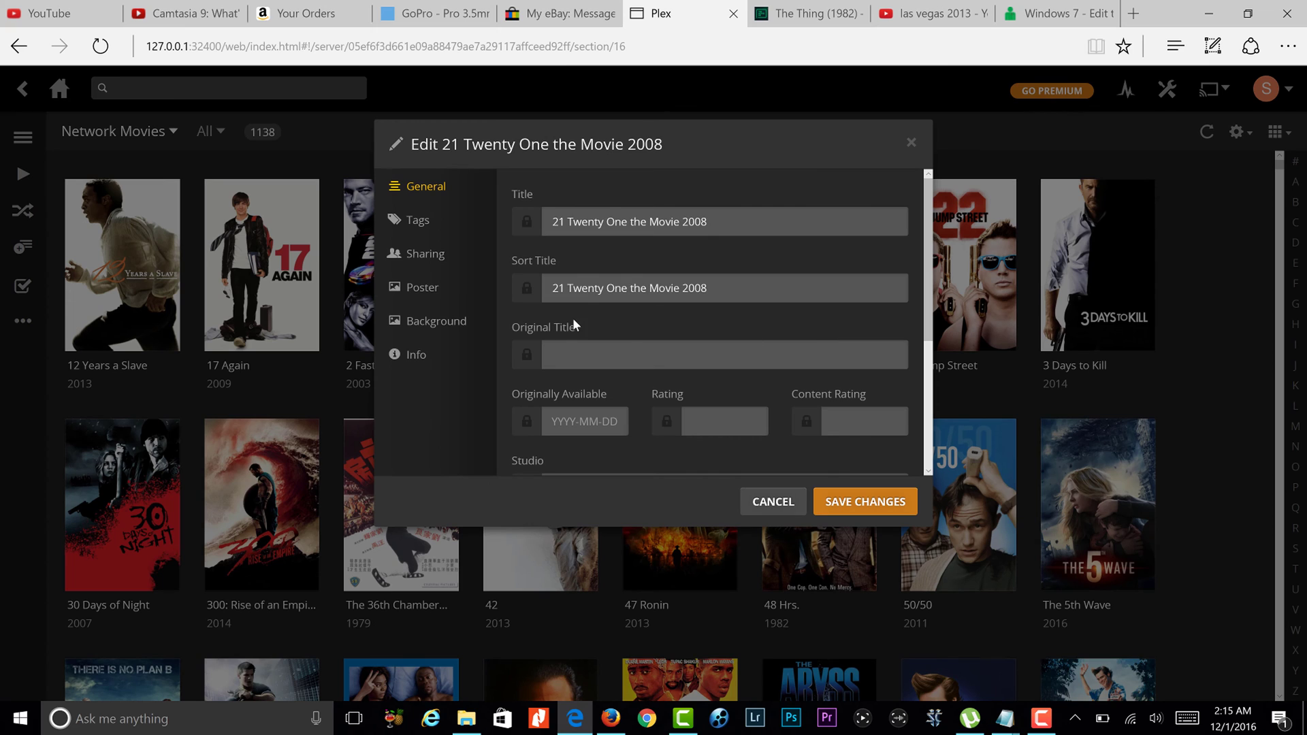
{"action": "left_click", "coordinate": [450, 289]}
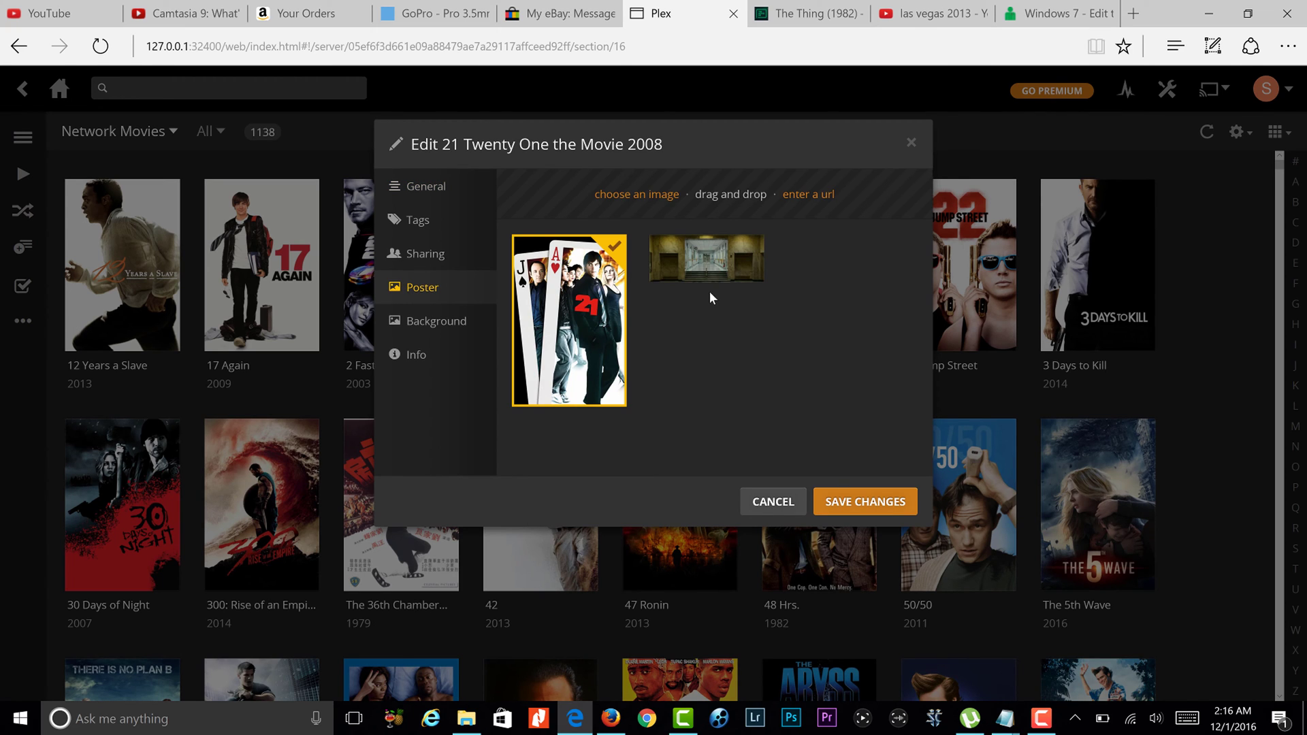
{"action": "left_click", "coordinate": [810, 18]}
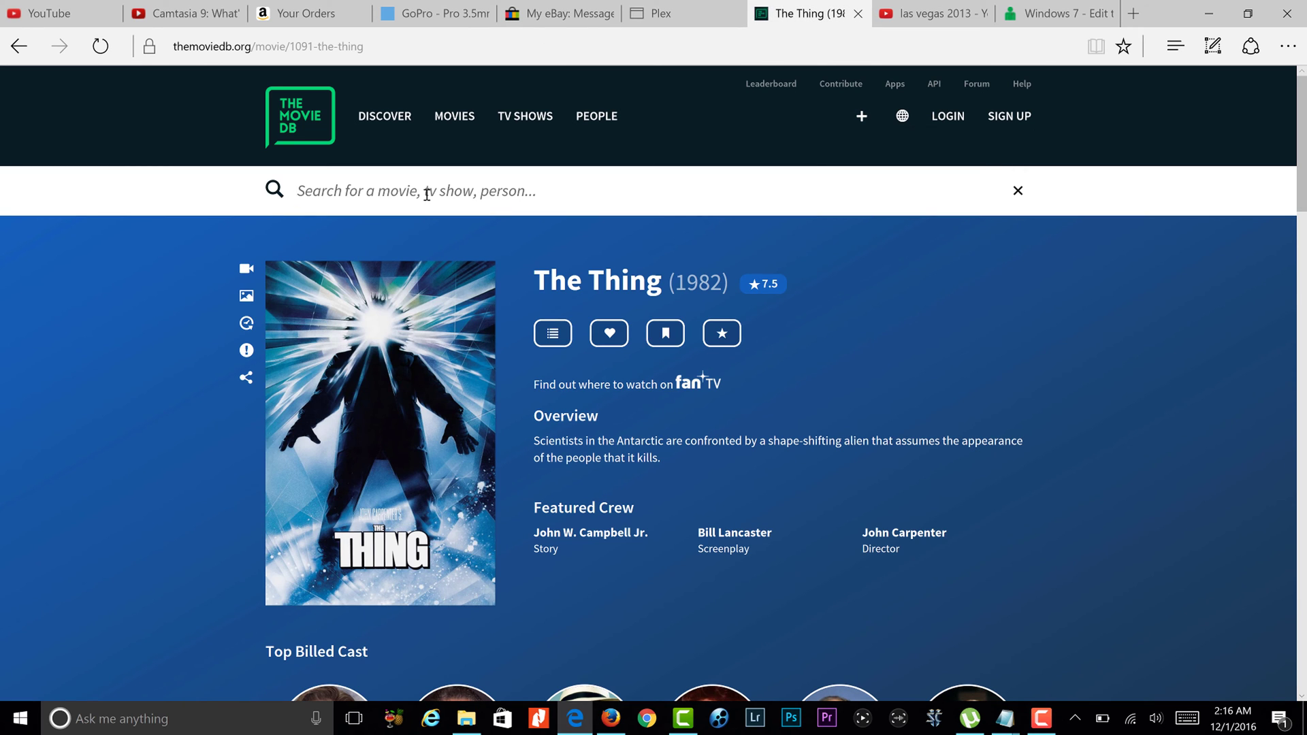
Search TMDB for 21 and open the 21 (2008) poster at full 1000x1500 size.
{"action": "type", "text": "21"}
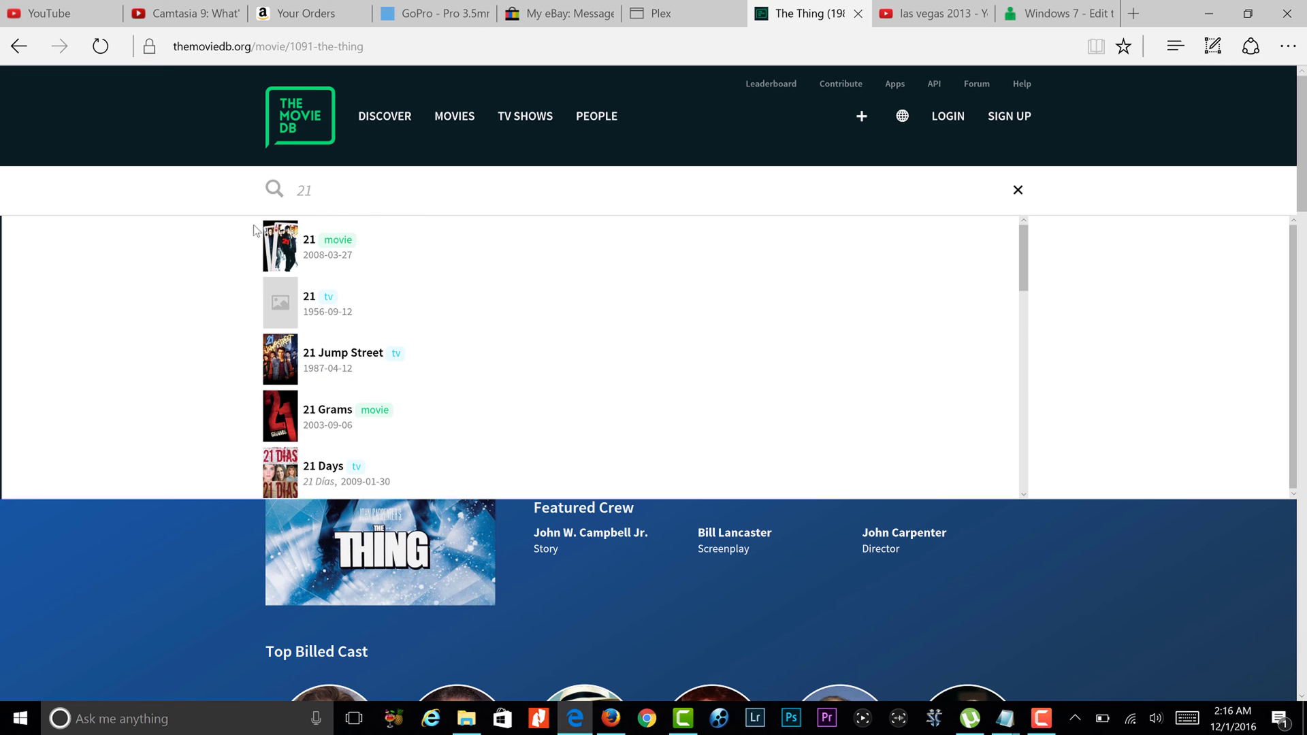
{"action": "left_click", "coordinate": [283, 237]}
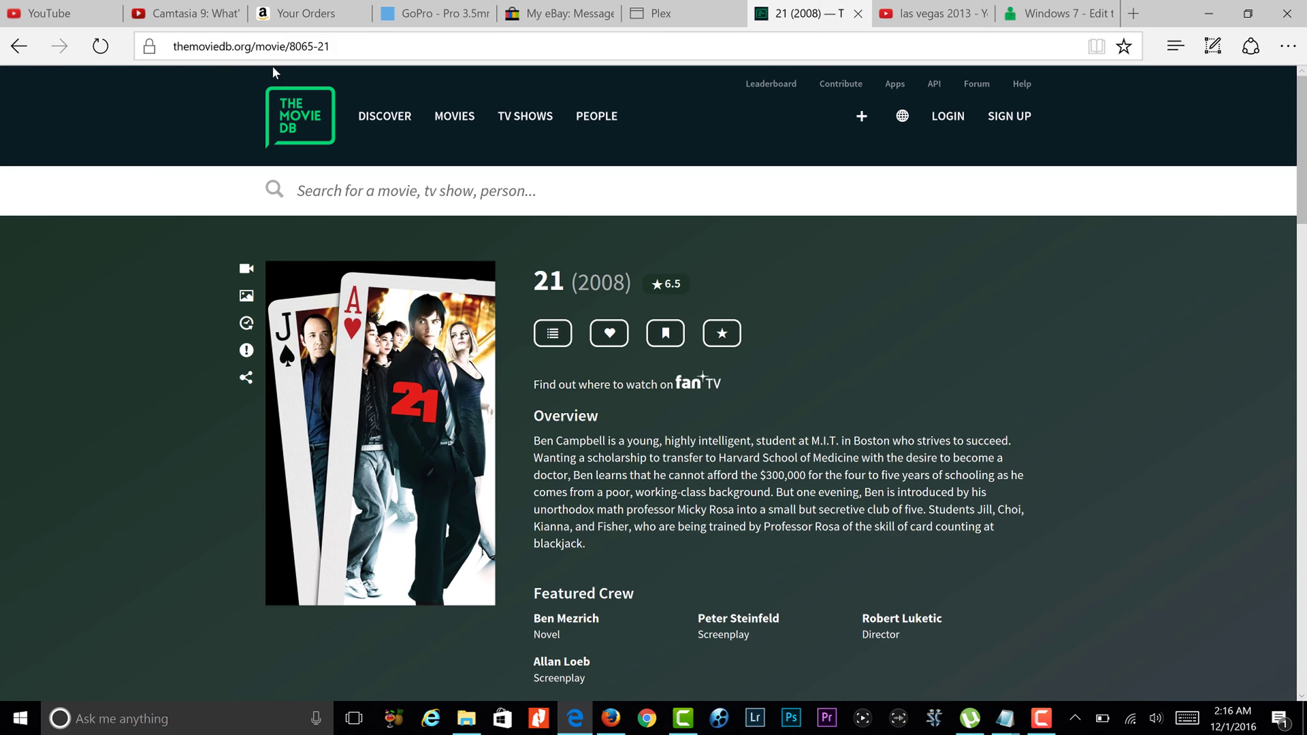
{"action": "left_click", "coordinate": [380, 586]}
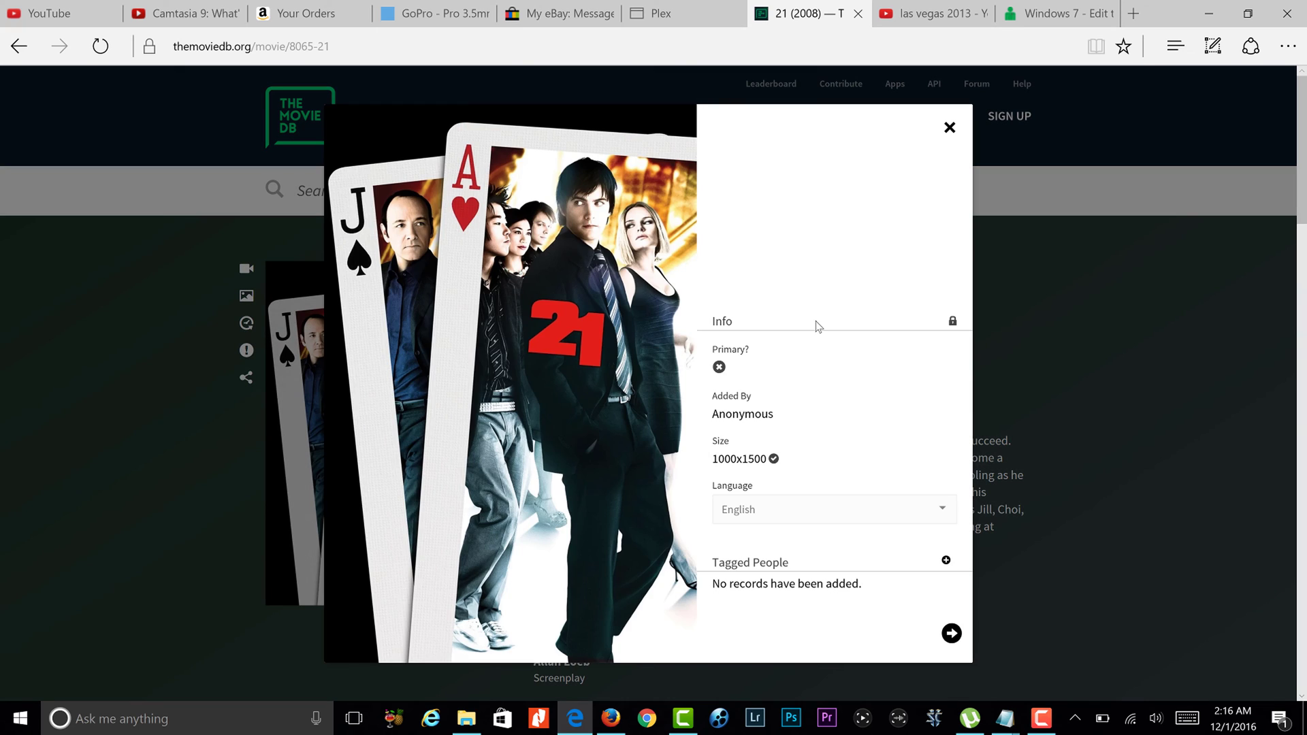
{"action": "left_click", "coordinate": [741, 459]}
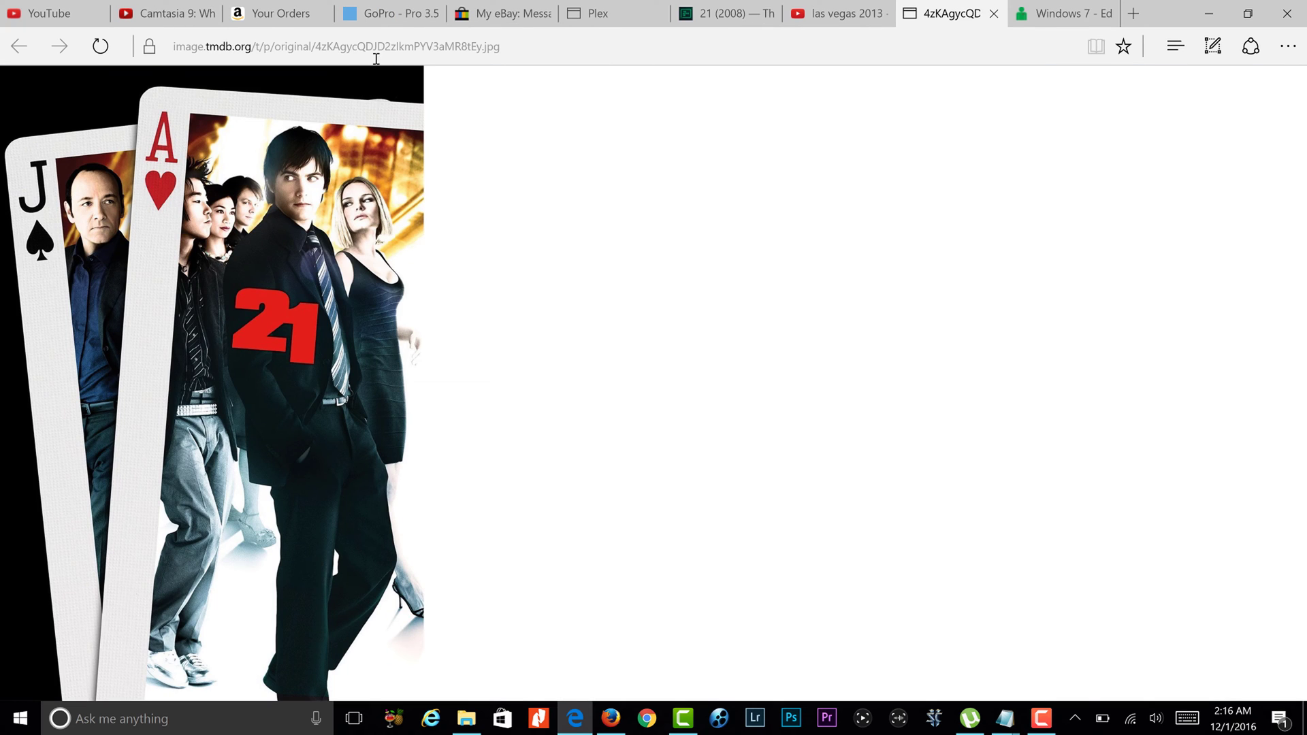
Copy the full-size poster image's web address and return to the Plex tab.
{"action": "left_click", "coordinate": [375, 49]}
{"action": "right_click", "coordinate": [371, 50]}
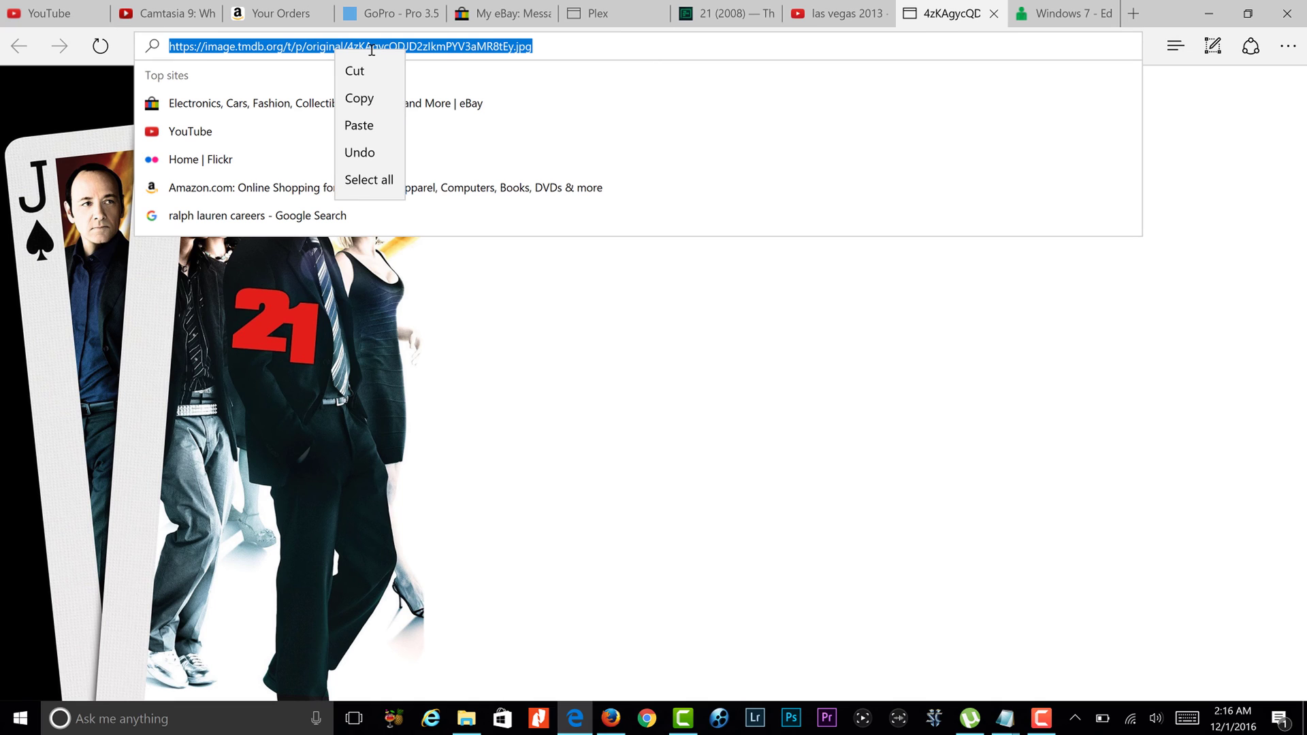
{"action": "left_click", "coordinate": [359, 99]}
{"action": "left_click", "coordinate": [652, 15]}
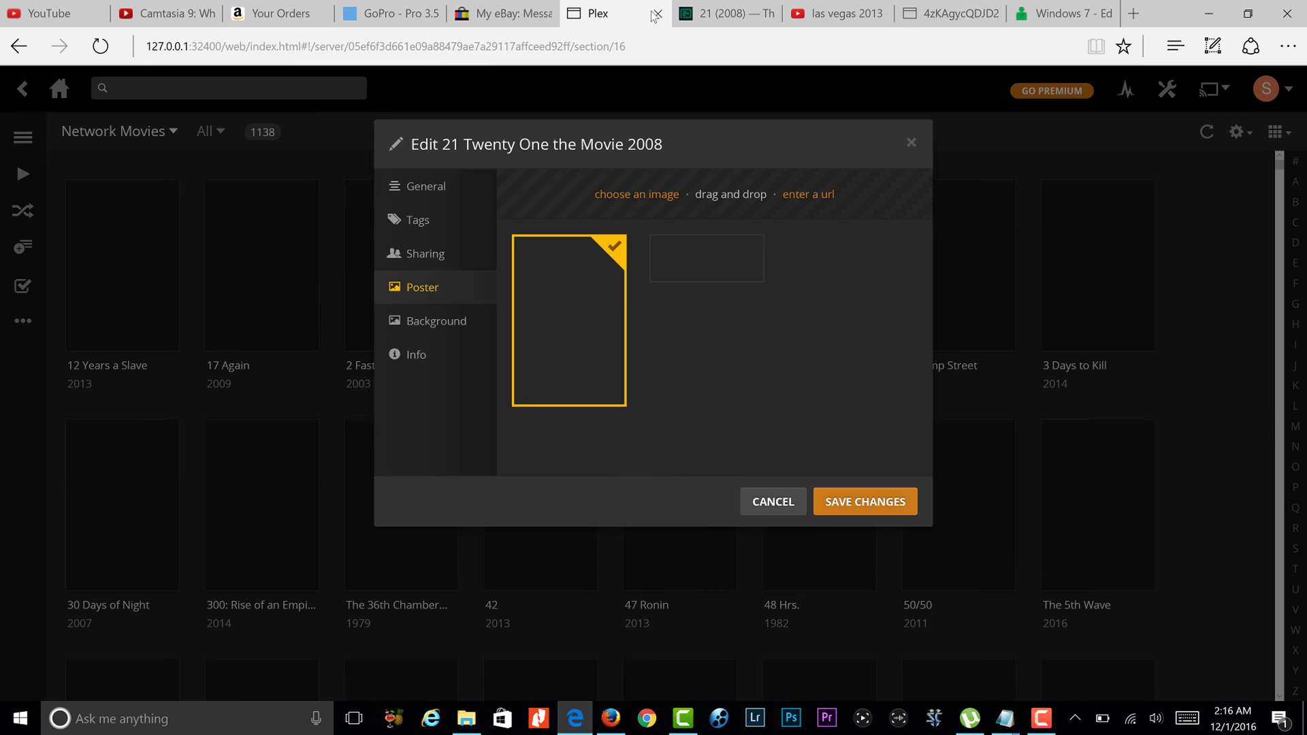
Upload the 21 poster from the pasted TMDB image URL, then save the hallway image as the poster.
{"action": "left_click", "coordinate": [802, 194]}
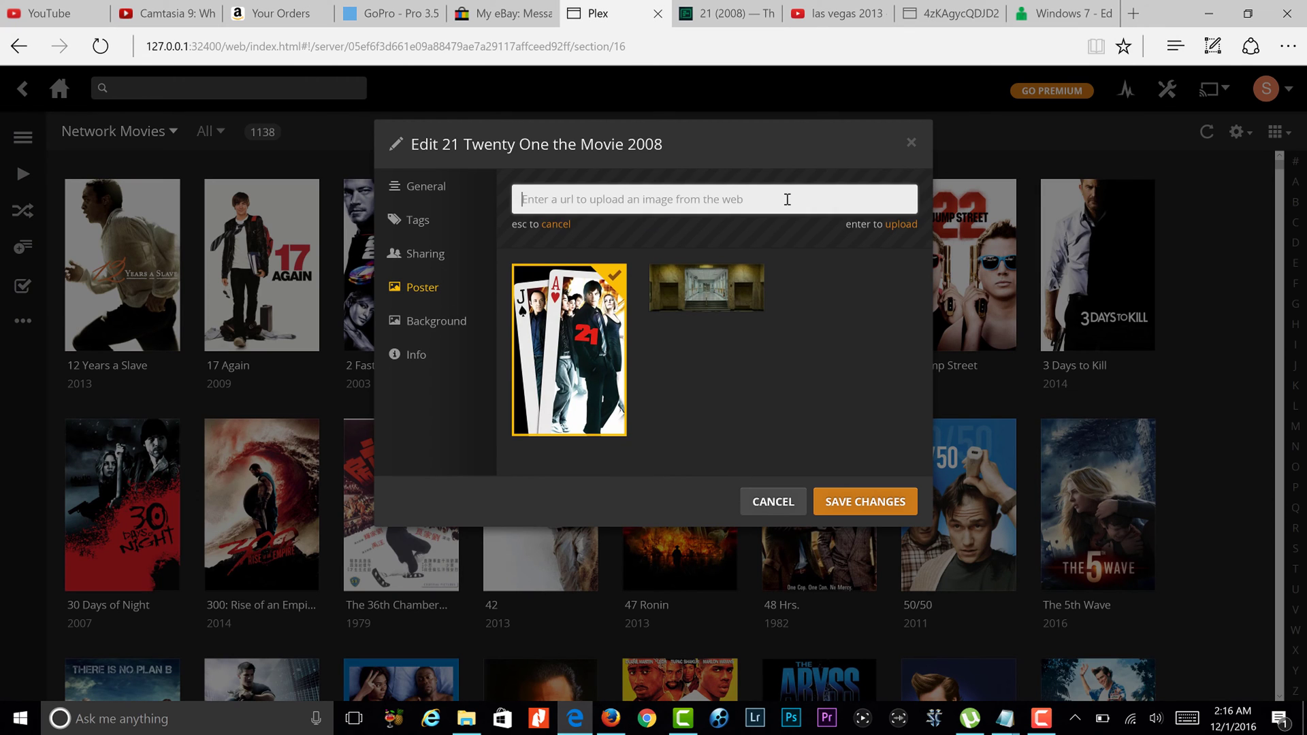
{"action": "left_click", "coordinate": [784, 199]}
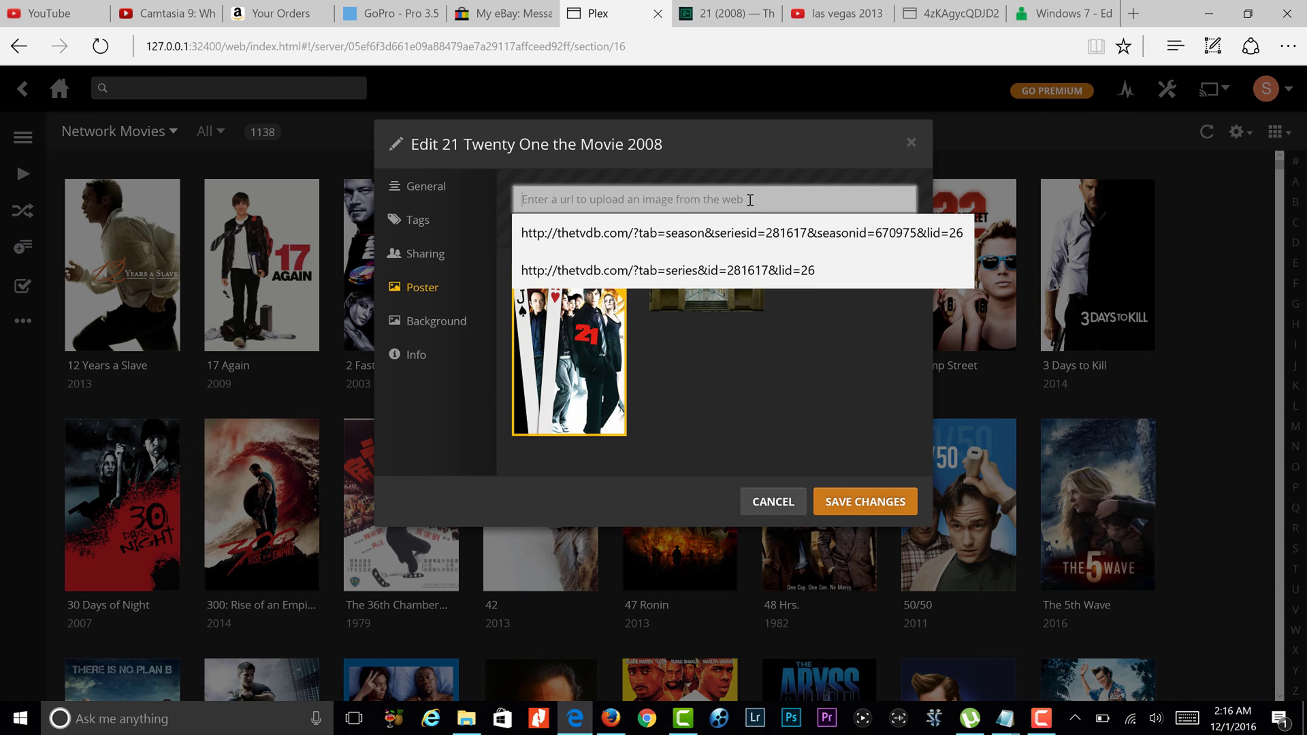
{"action": "key", "text": "ctrl+v"}
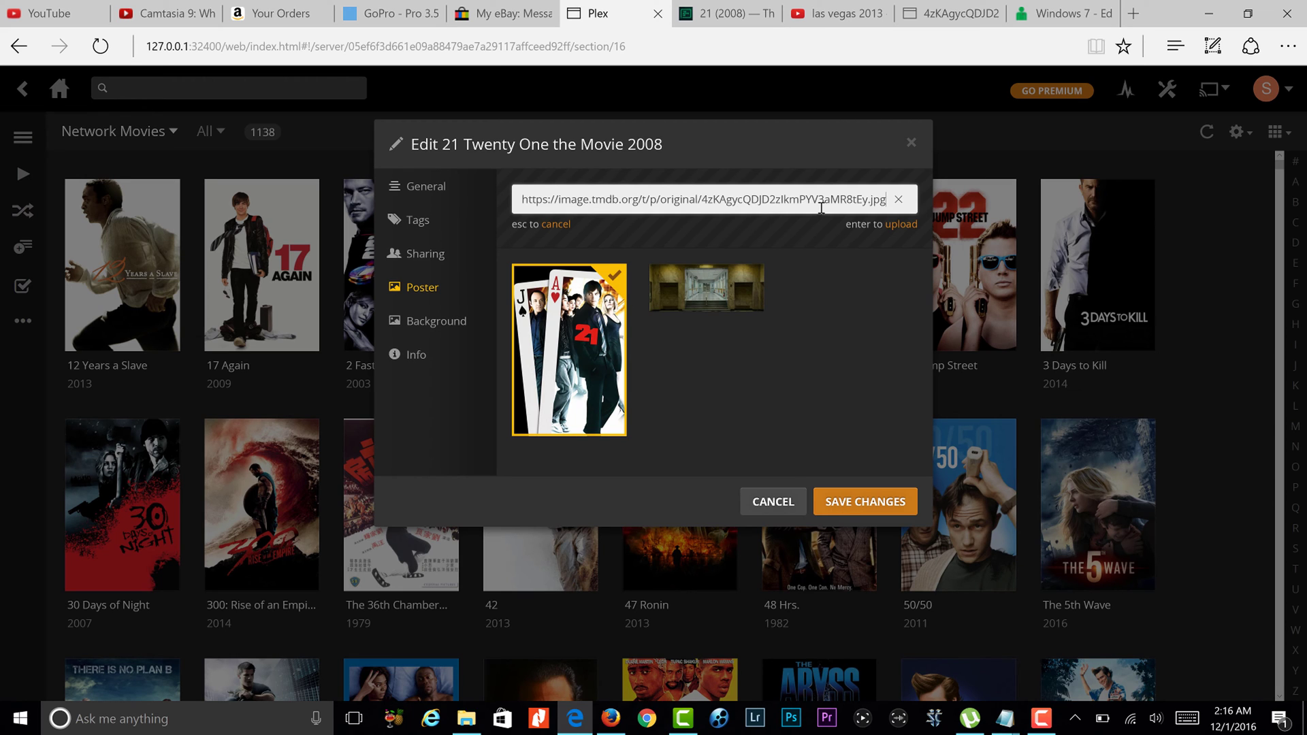
{"action": "left_click", "coordinate": [895, 225]}
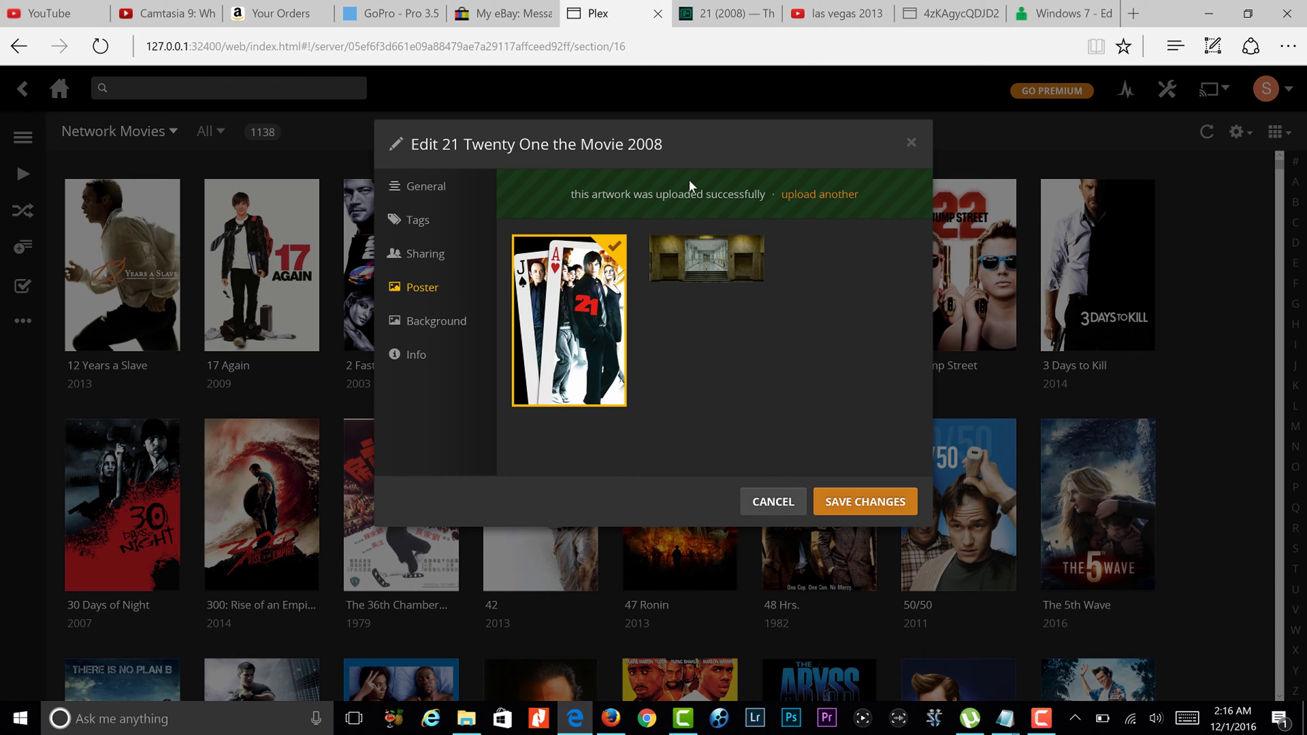
{"action": "left_click", "coordinate": [709, 245]}
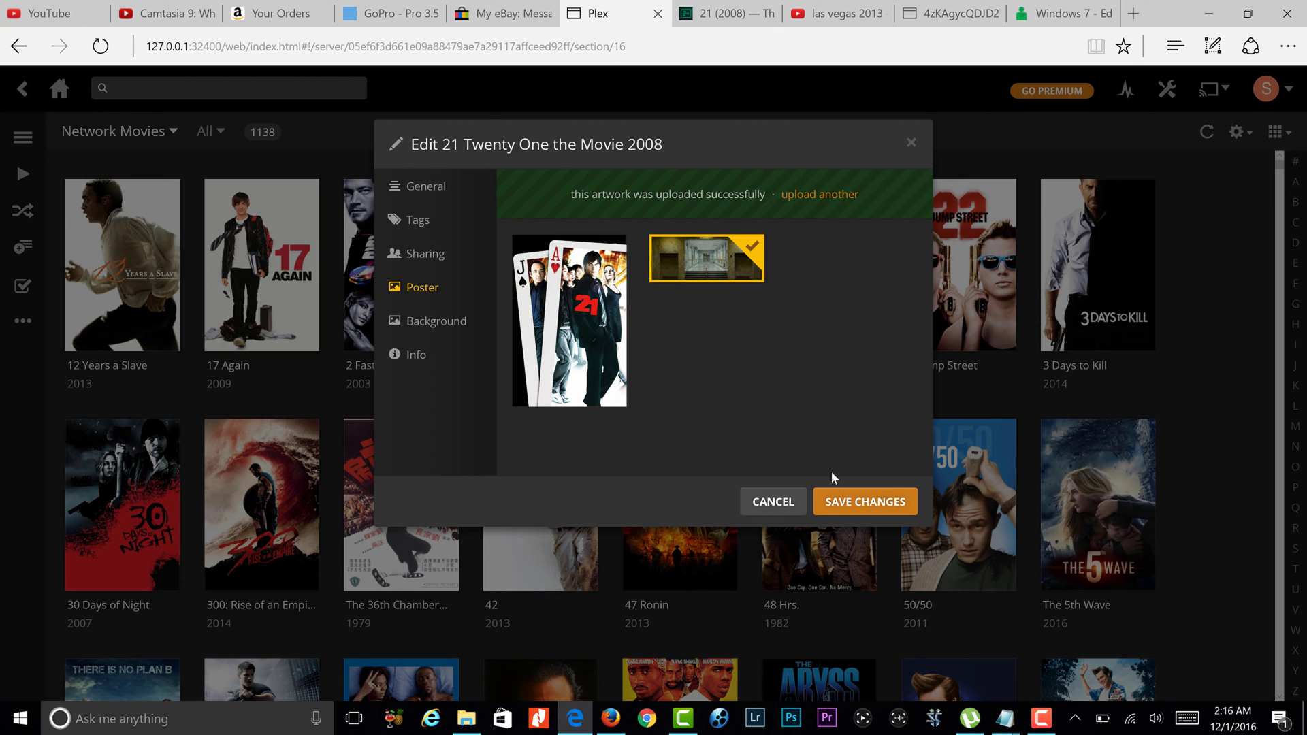
{"action": "left_click", "coordinate": [840, 499]}
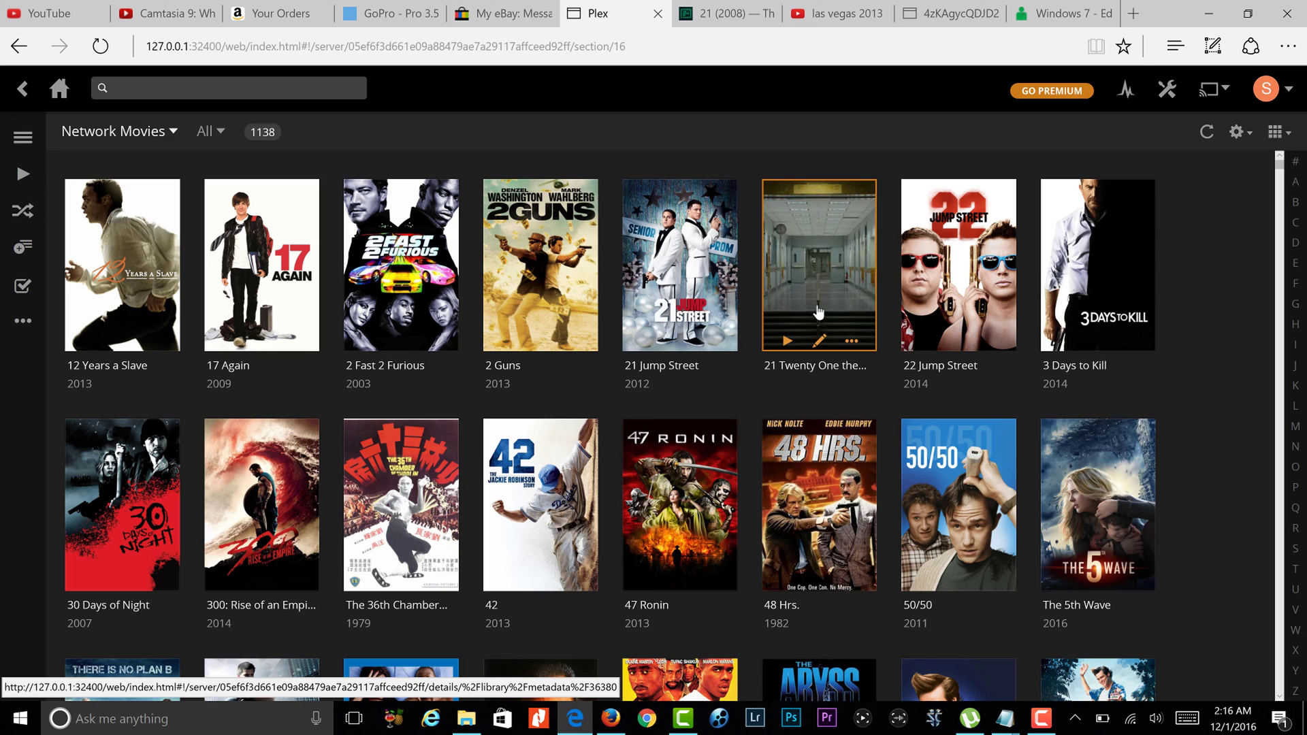
In 21's Poster tab, reselect the original playing-card poster and save the change.
{"action": "left_click", "coordinate": [819, 339]}
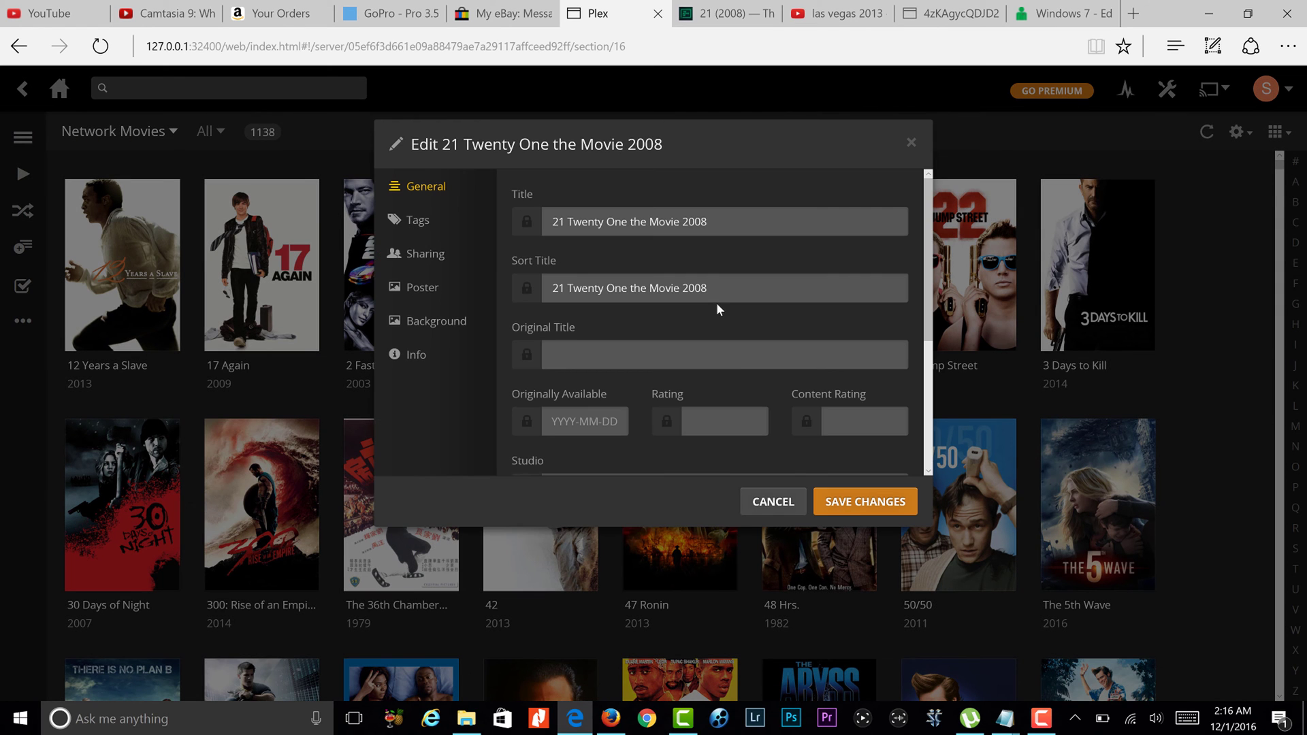
{"action": "left_click", "coordinate": [435, 286]}
{"action": "left_click", "coordinate": [583, 265]}
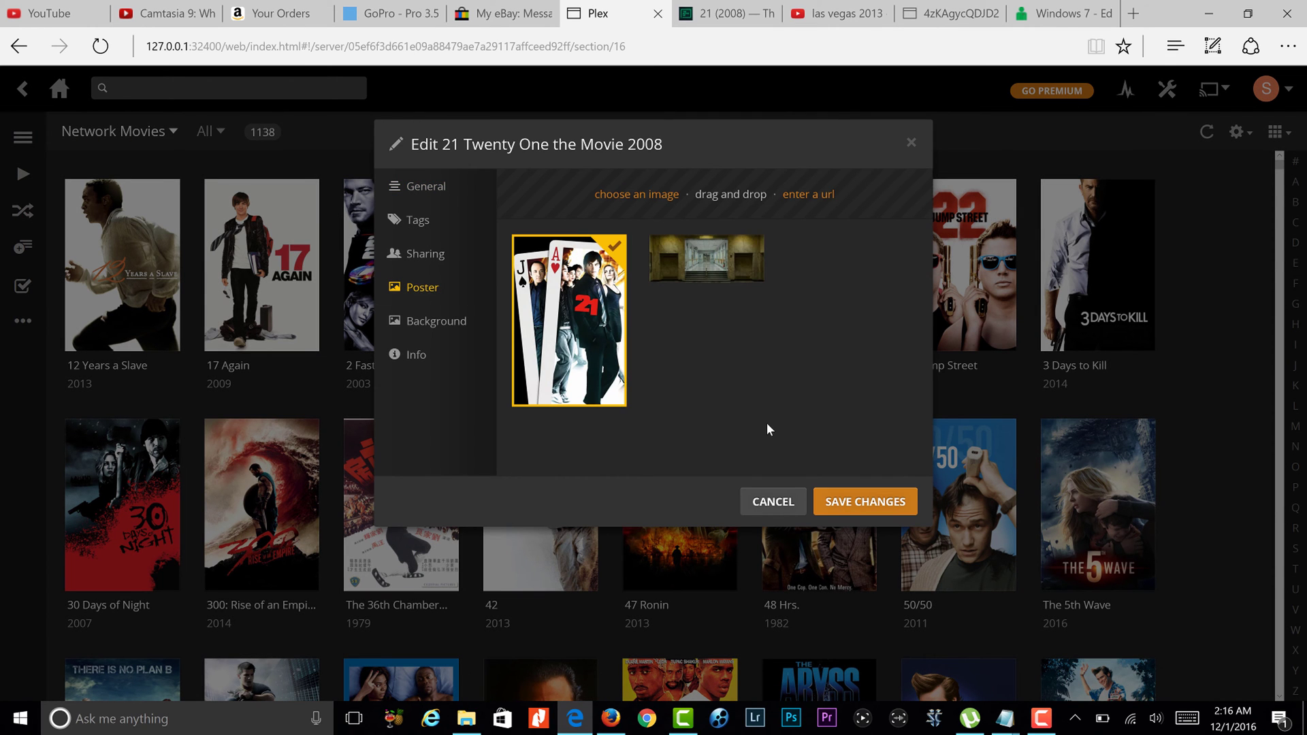
{"action": "left_click", "coordinate": [869, 501]}
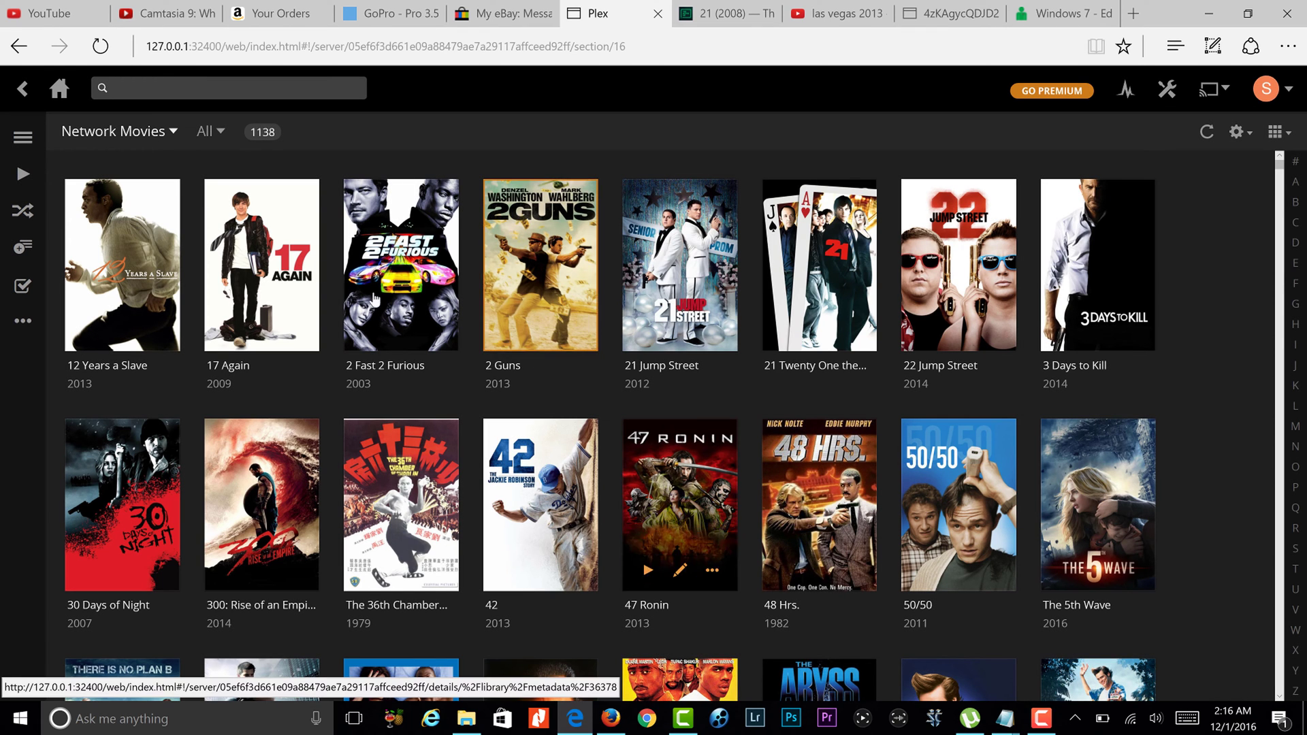
{"action": "left_click", "coordinate": [138, 139]}
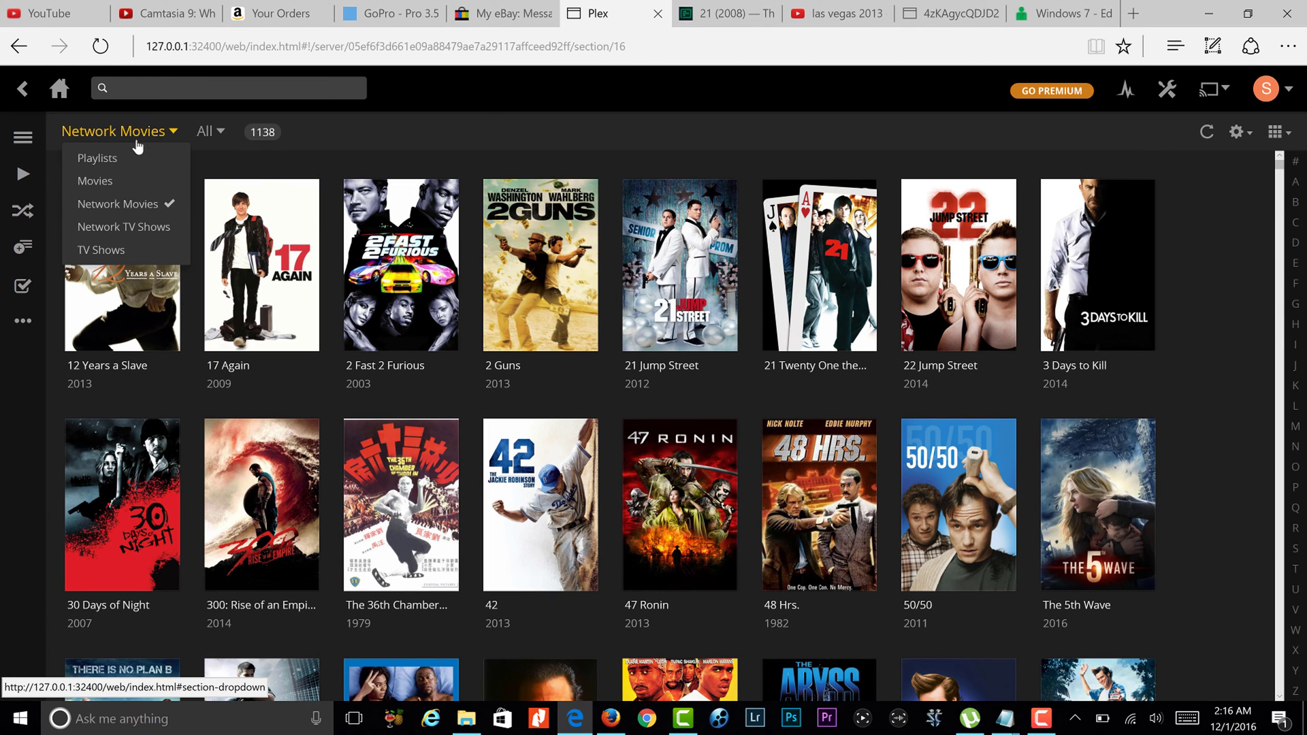
Switch to Network TV Shows and open American Crime Story Season 1, listing its ten episodes.
{"action": "left_click", "coordinate": [128, 226]}
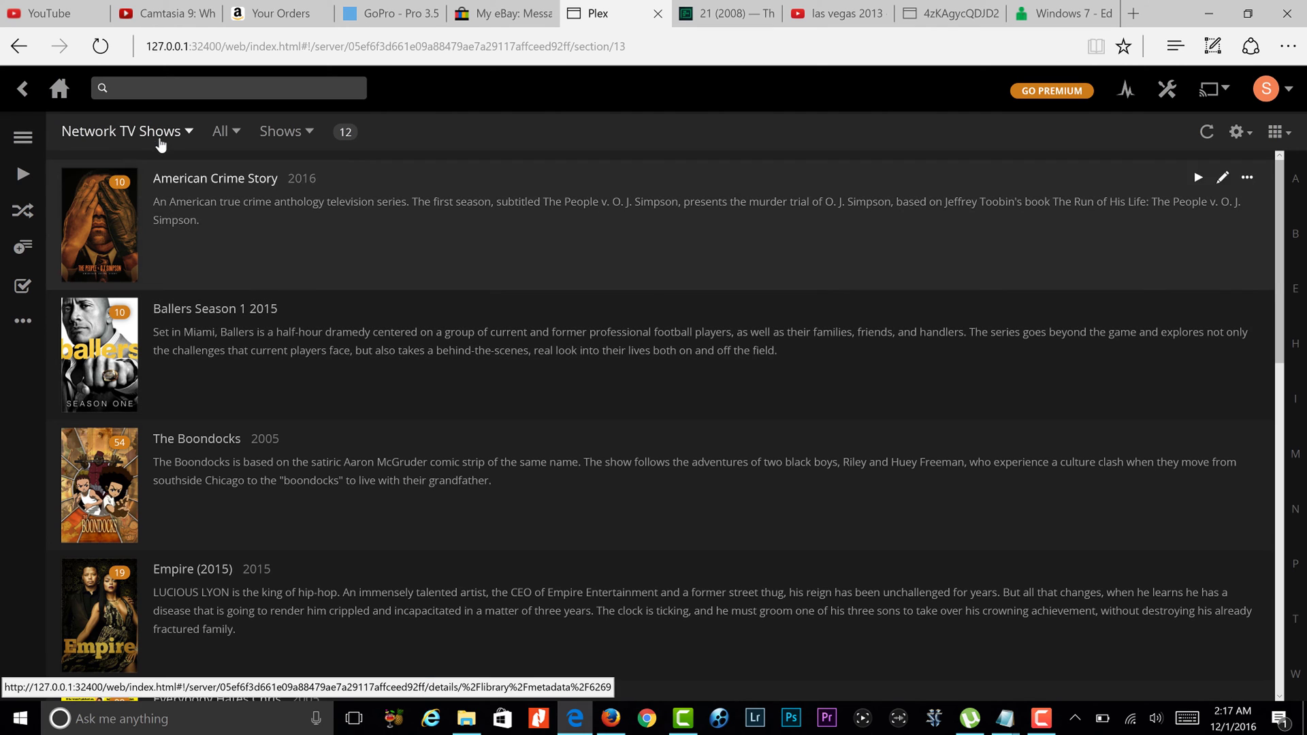
{"action": "left_click", "coordinate": [121, 213]}
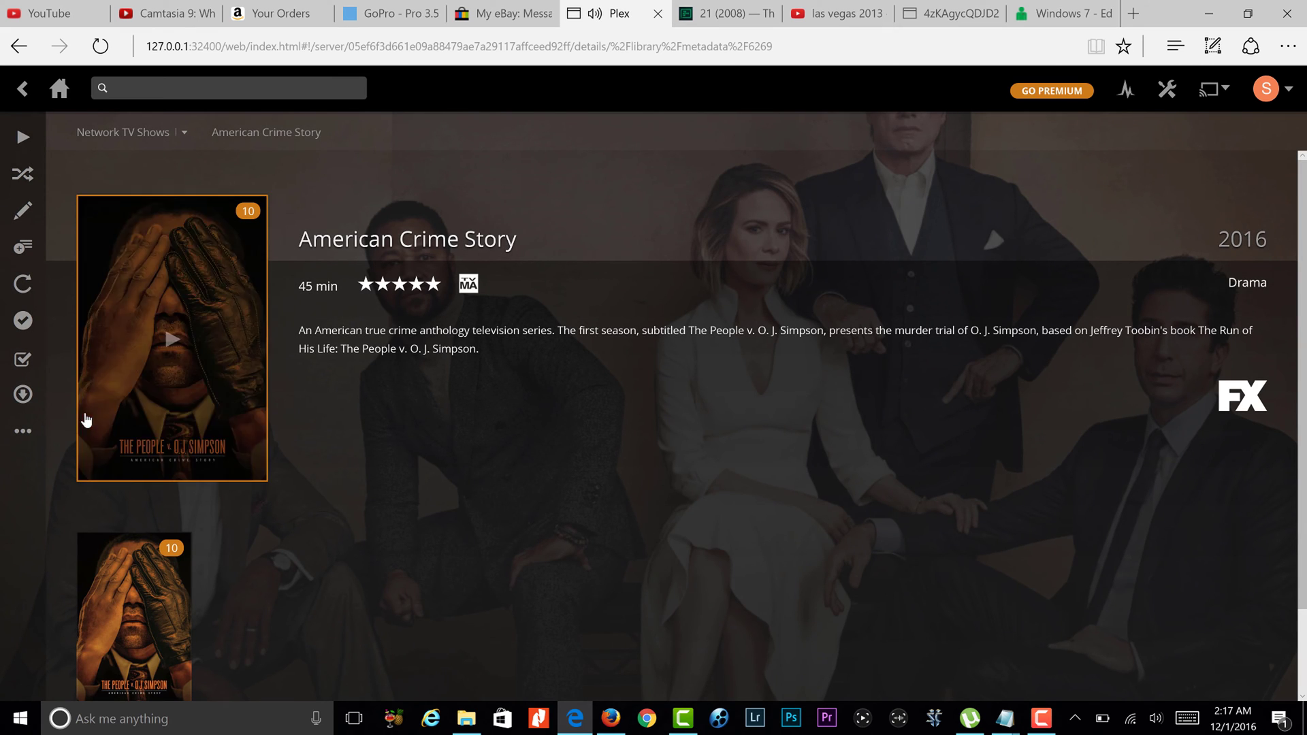
{"action": "left_click", "coordinate": [151, 585]}
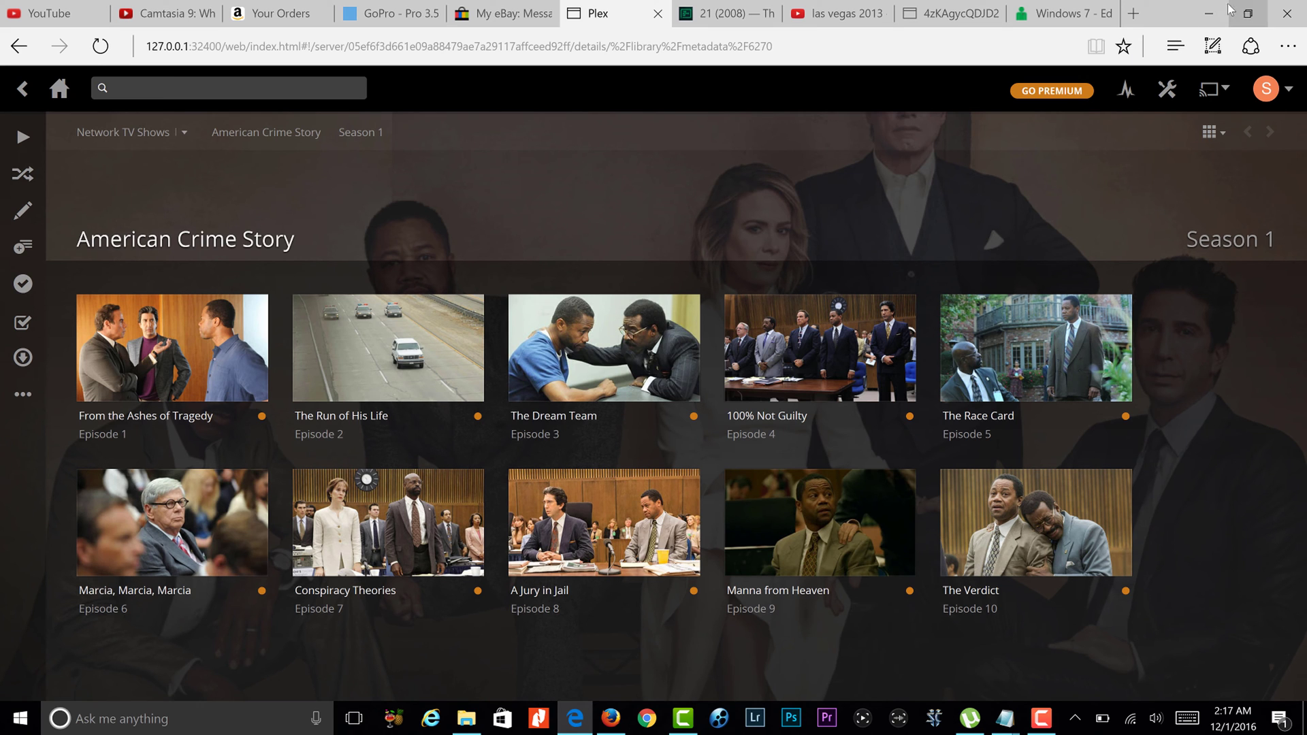
{"action": "key", "text": "super+d"}
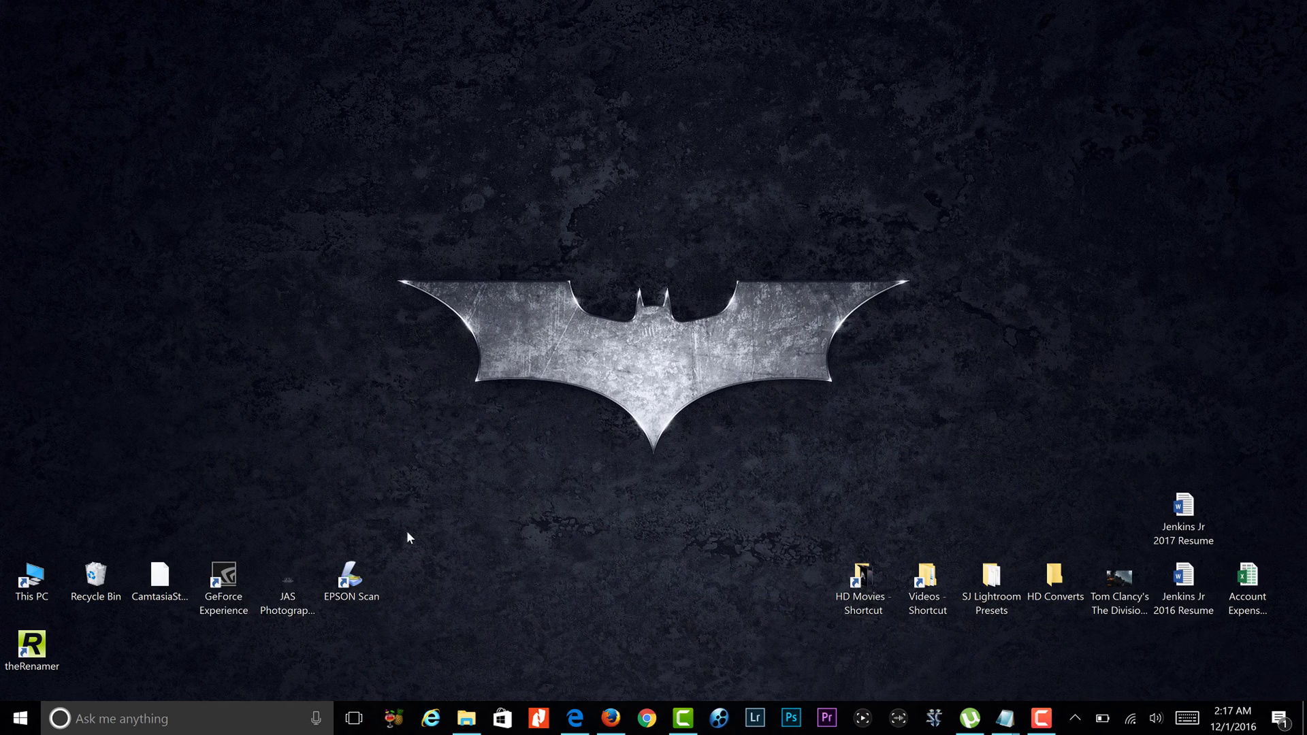
Launch theRenamer from its desktop icon.
{"action": "double_click", "coordinate": [30, 648]}
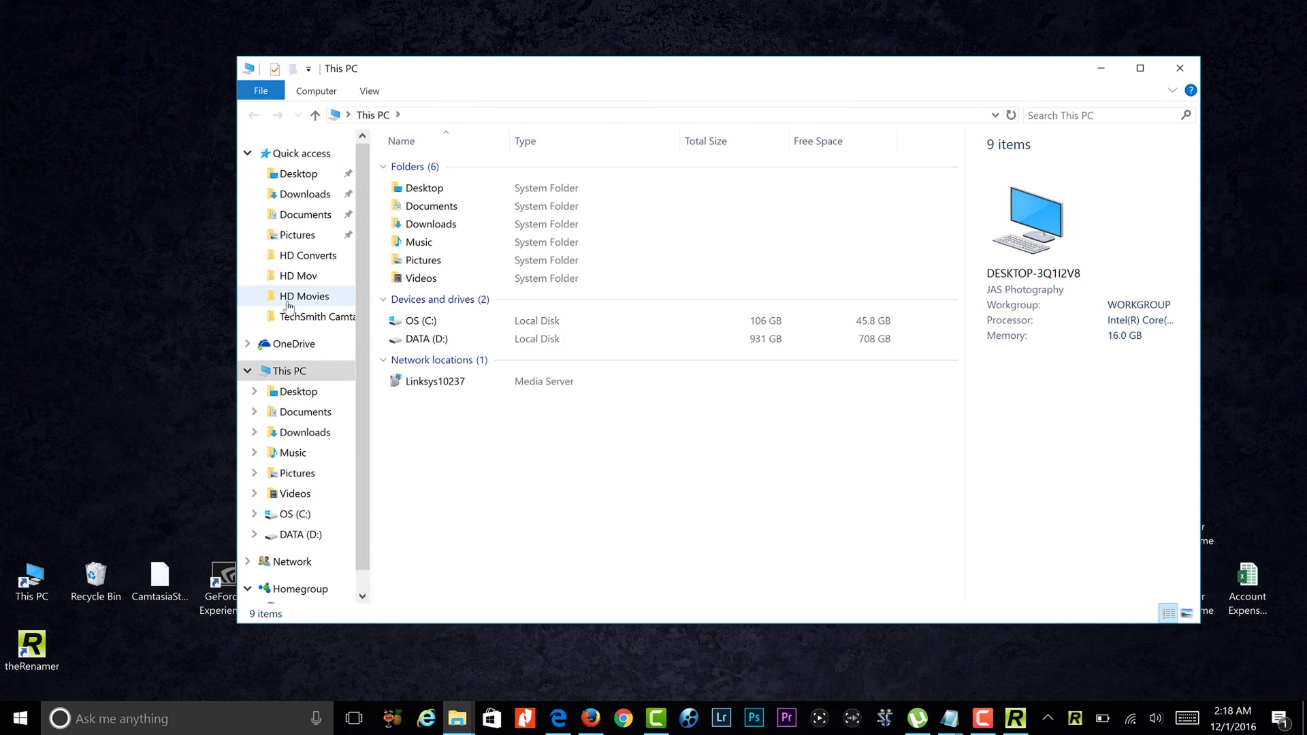
Look through HD Movies, then open Videos\HD TV Shows\Empire (2015) Season 3 720p and select episode 3x07.
{"action": "left_click", "coordinate": [287, 300]}
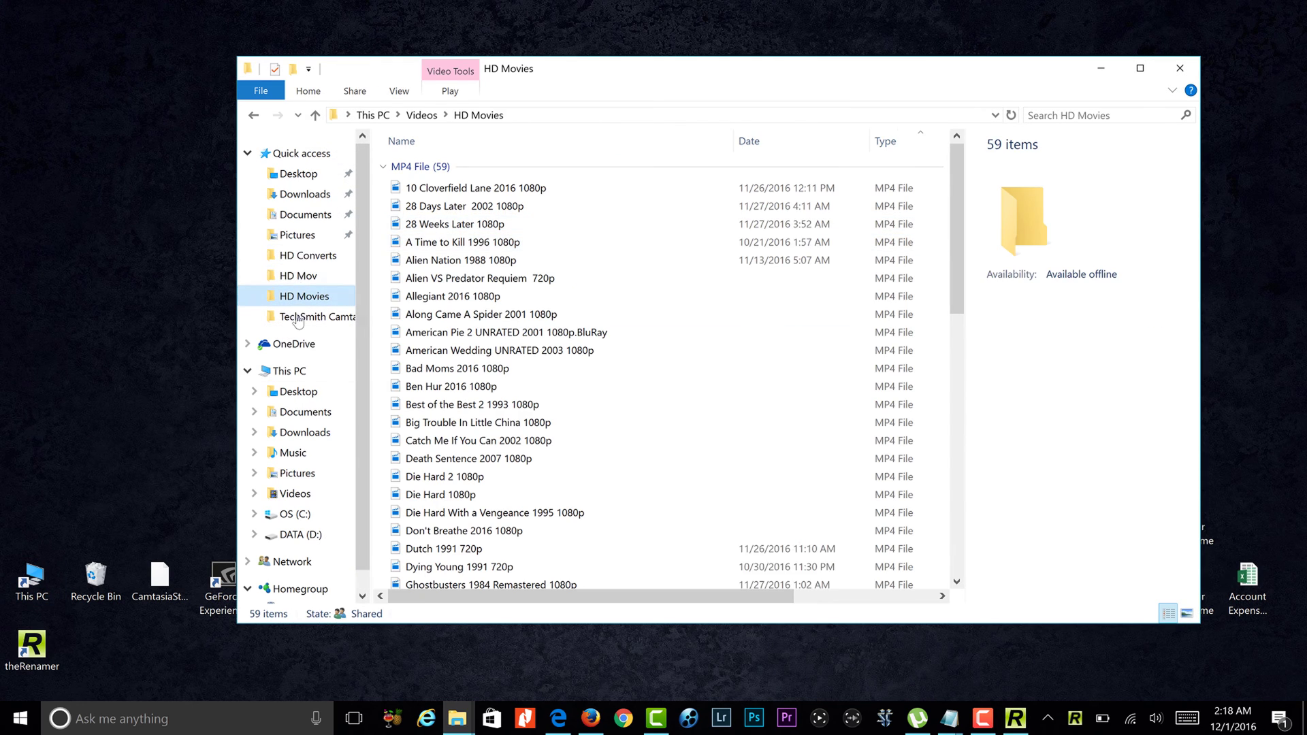
{"action": "left_click", "coordinate": [295, 493]}
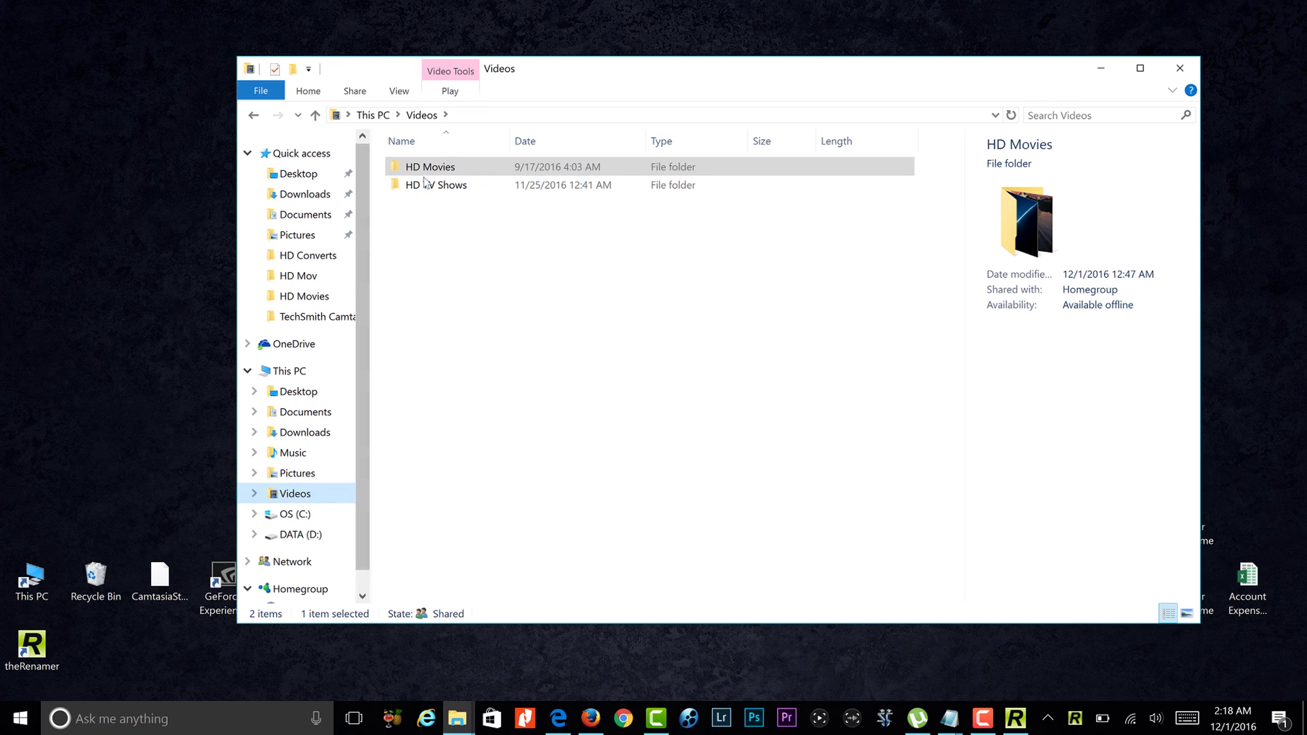
{"action": "double_click", "coordinate": [448, 197]}
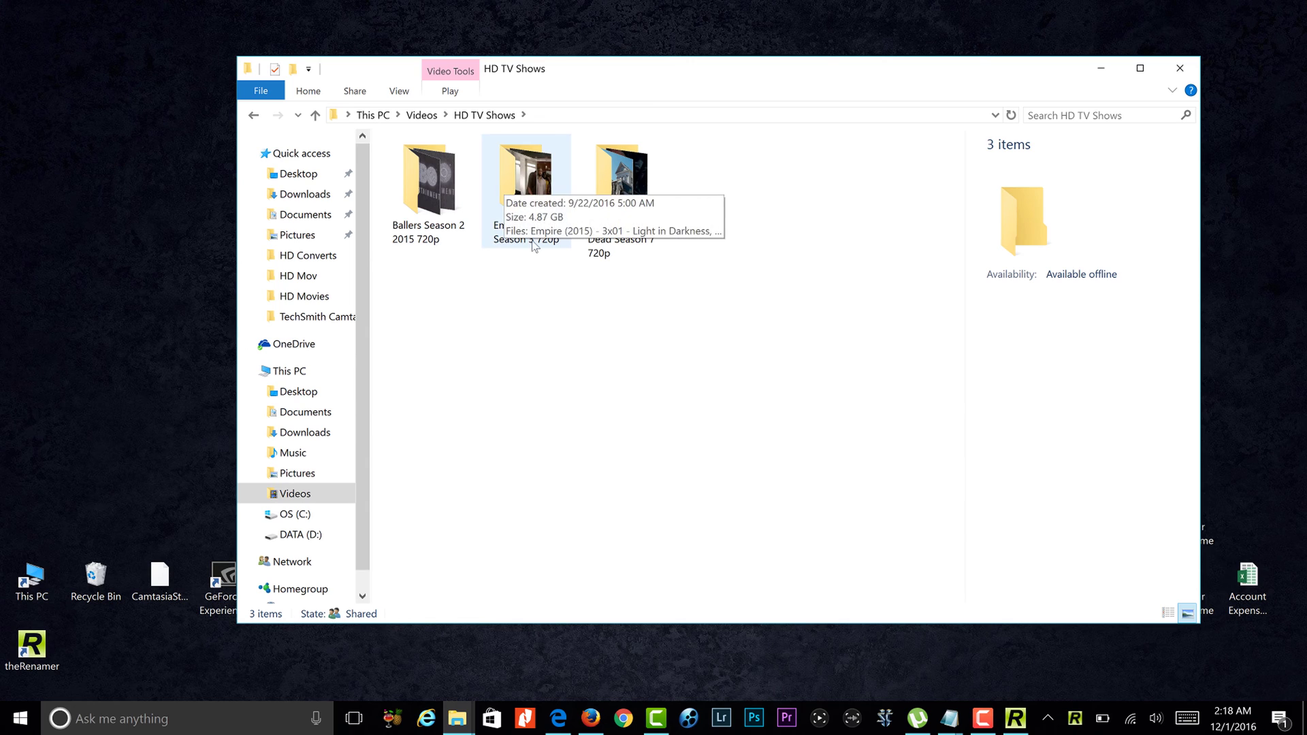
{"action": "double_click", "coordinate": [545, 177]}
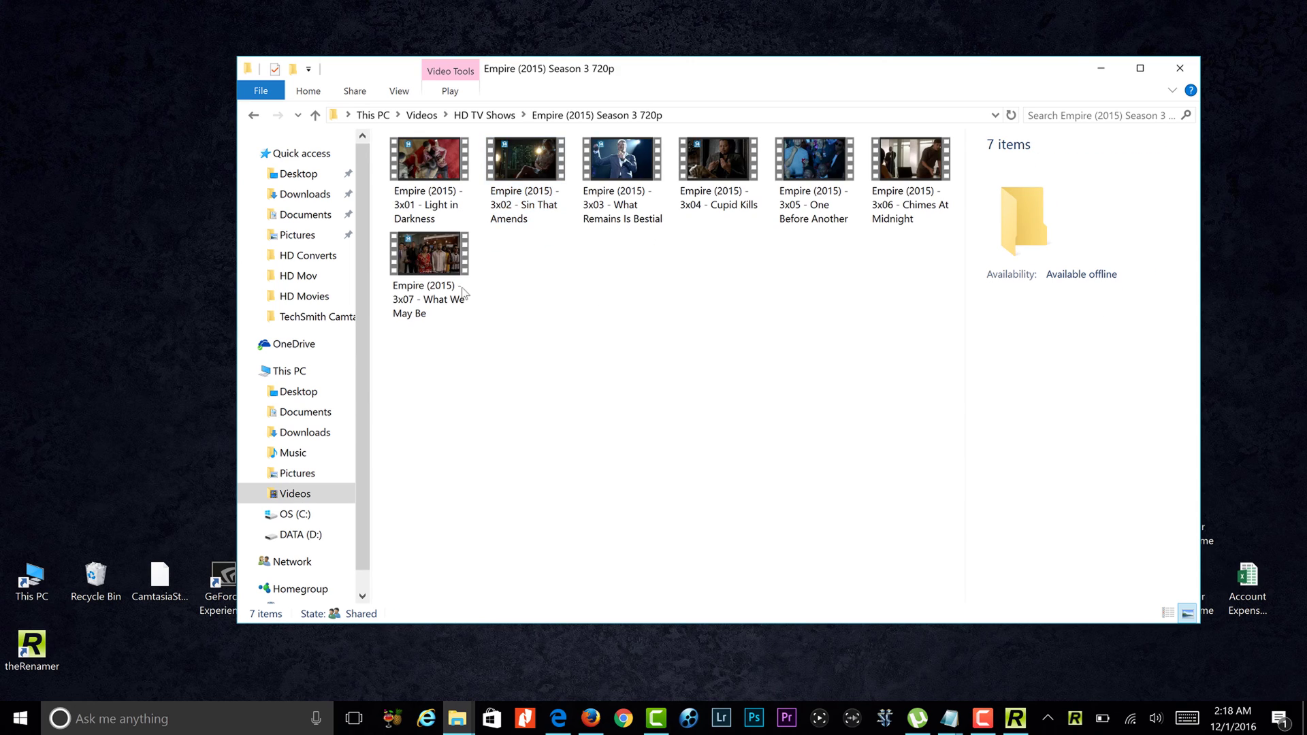
{"action": "left_click", "coordinate": [456, 290]}
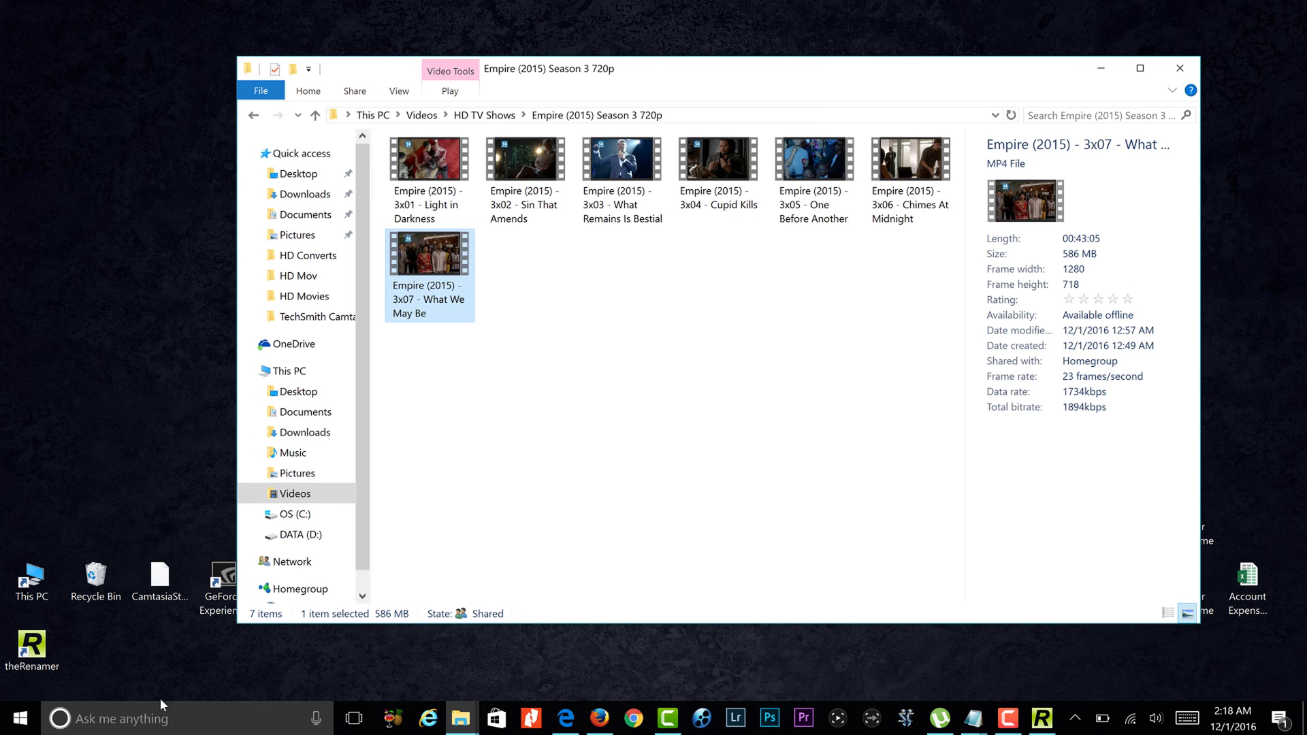
Search Windows for 'file bot' and open the filebot web results in Bing.
{"action": "left_click", "coordinate": [154, 732]}
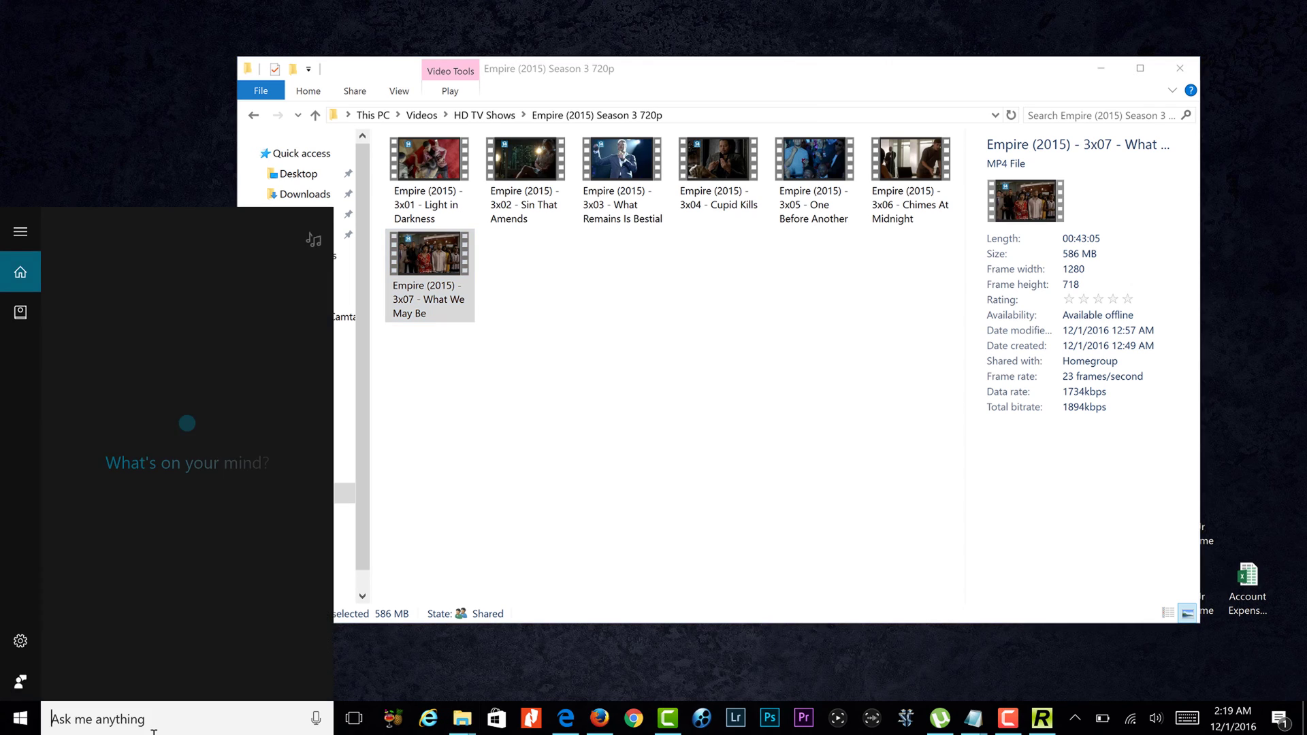
{"action": "type", "text": "file"}
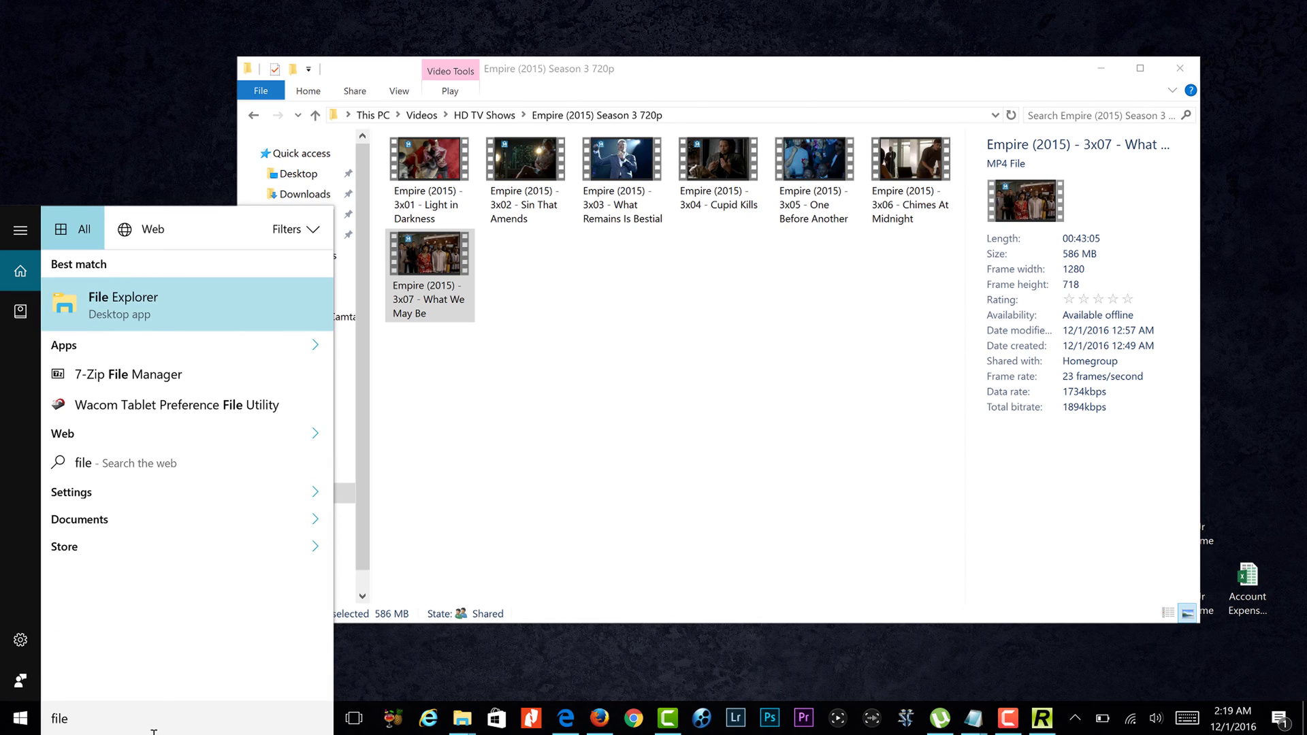
{"action": "key", "text": "BackSpace"}
{"action": "key", "text": "BackSpace"}
{"action": "key", "text": "BackSpace"}
{"action": "key", "text": "BackSpace"}
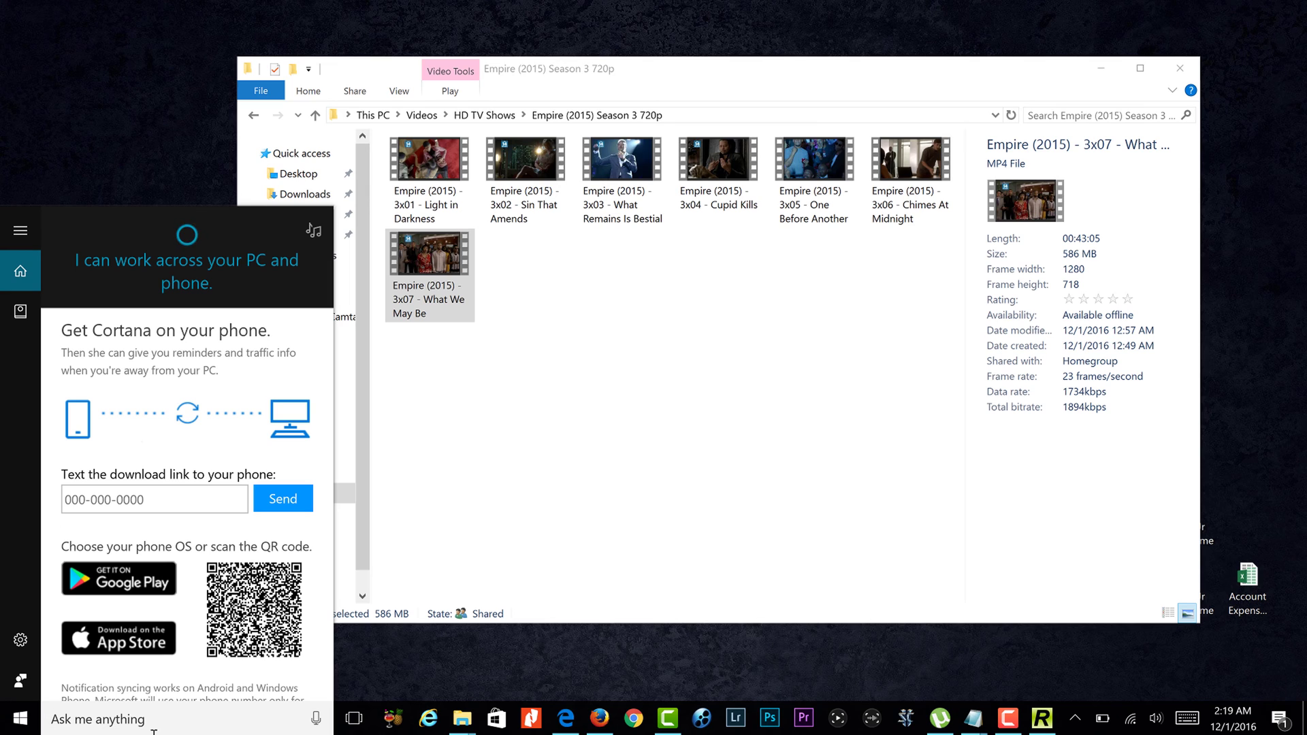
{"action": "left_click", "coordinate": [96, 89]}
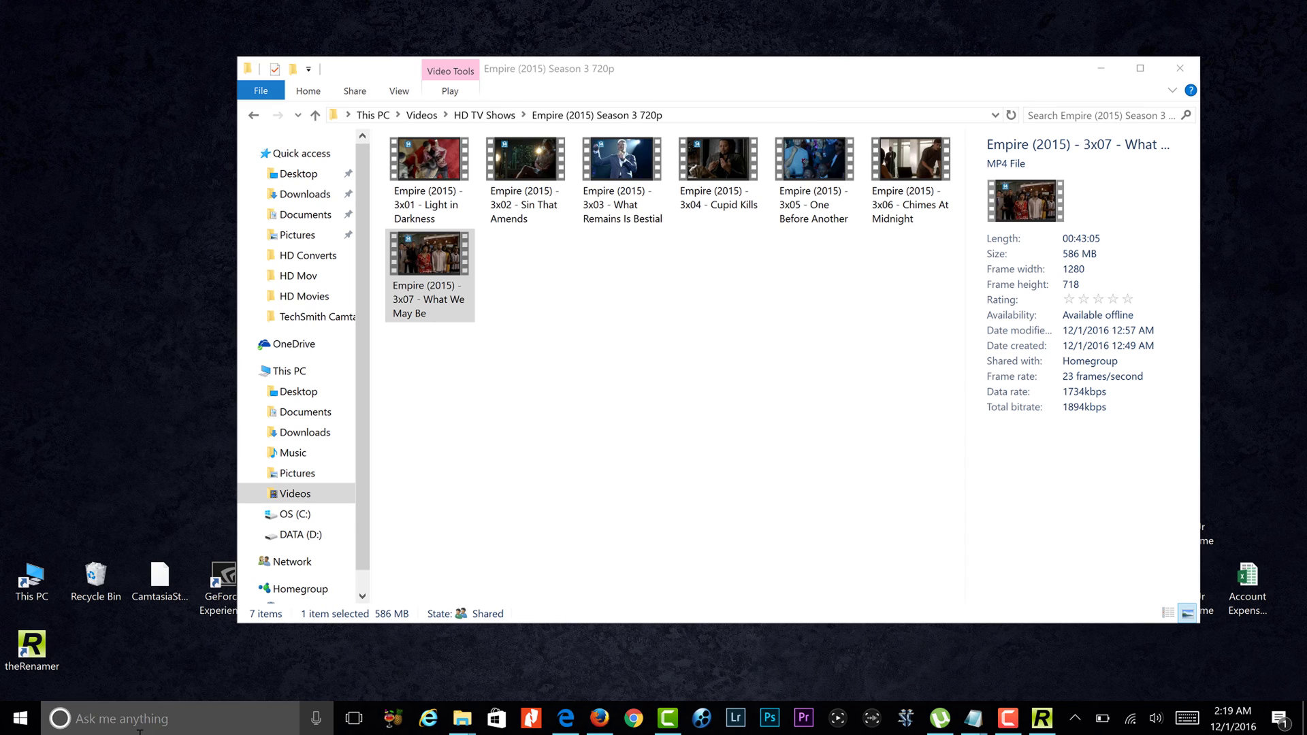
{"action": "left_click", "coordinate": [140, 716]}
{"action": "type", "text": "file bot"}
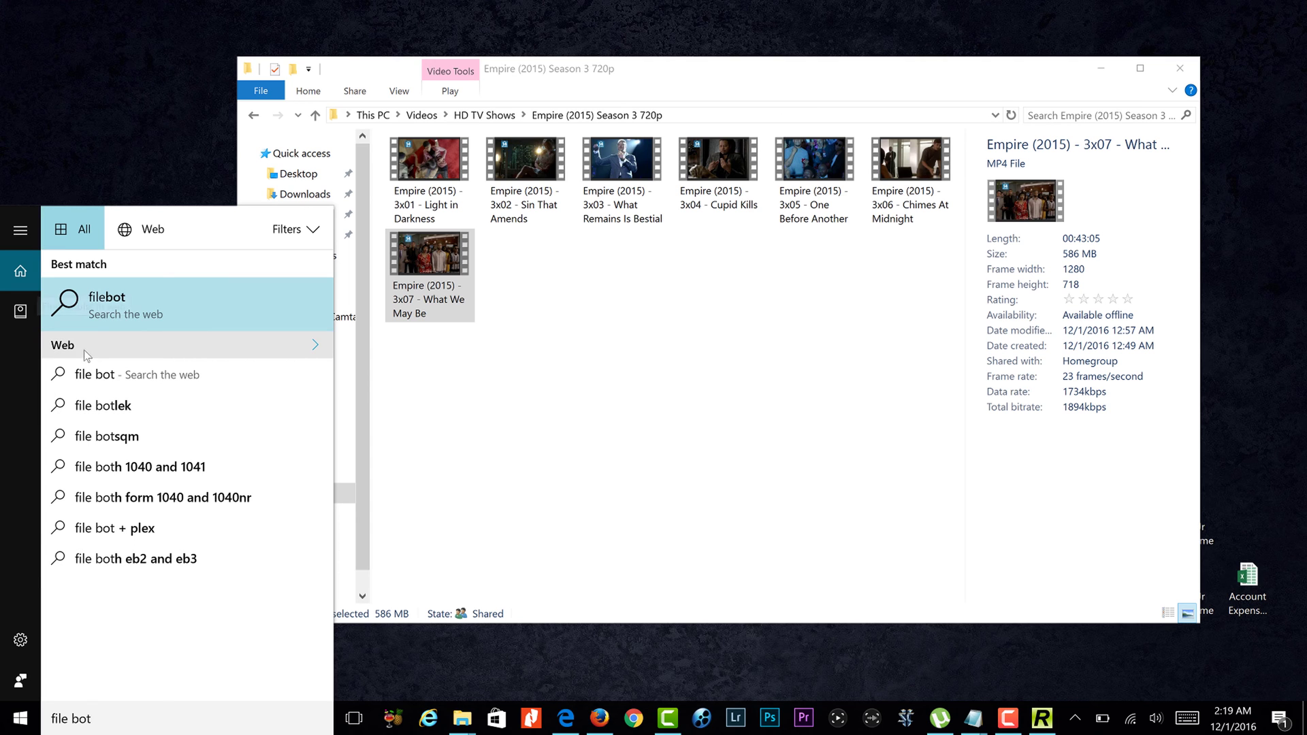
{"action": "left_click", "coordinate": [103, 310]}
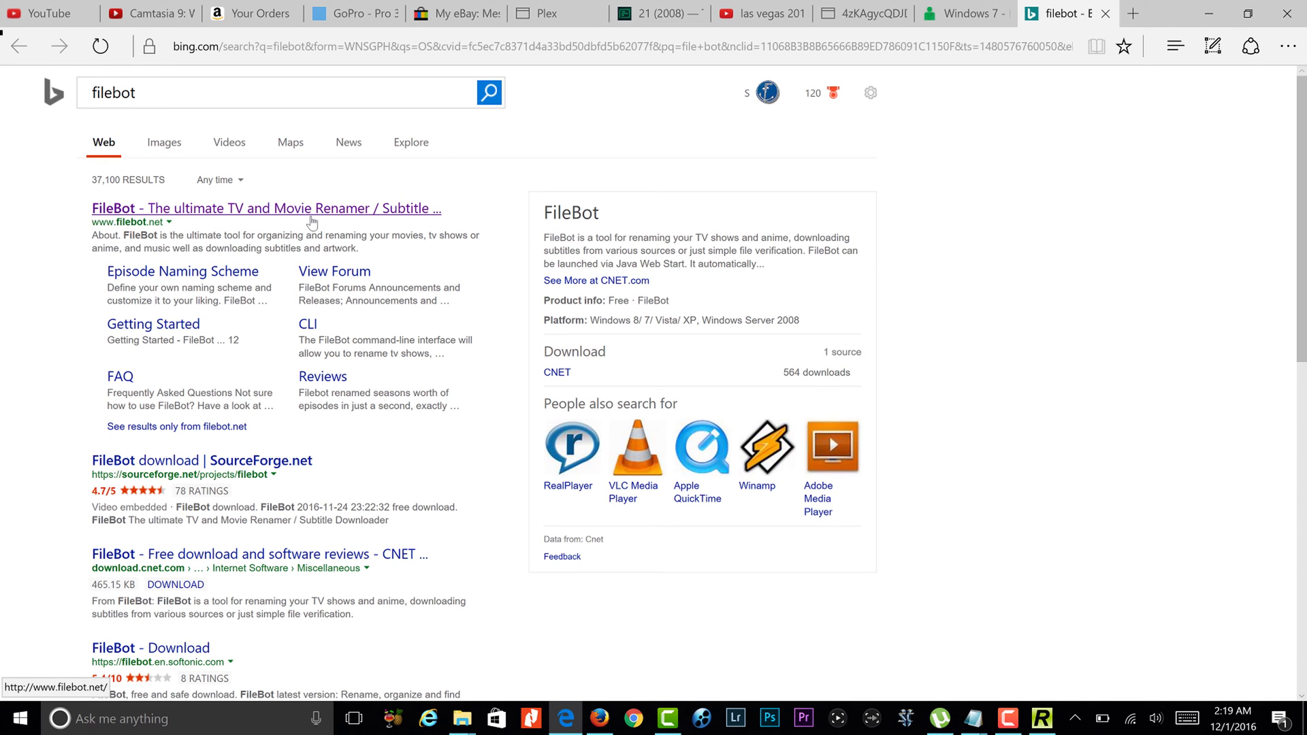
Minimize Edge and Explorer, close theRenamer, and bring back Edge's filebot results.
{"action": "left_click", "coordinate": [1208, 10]}
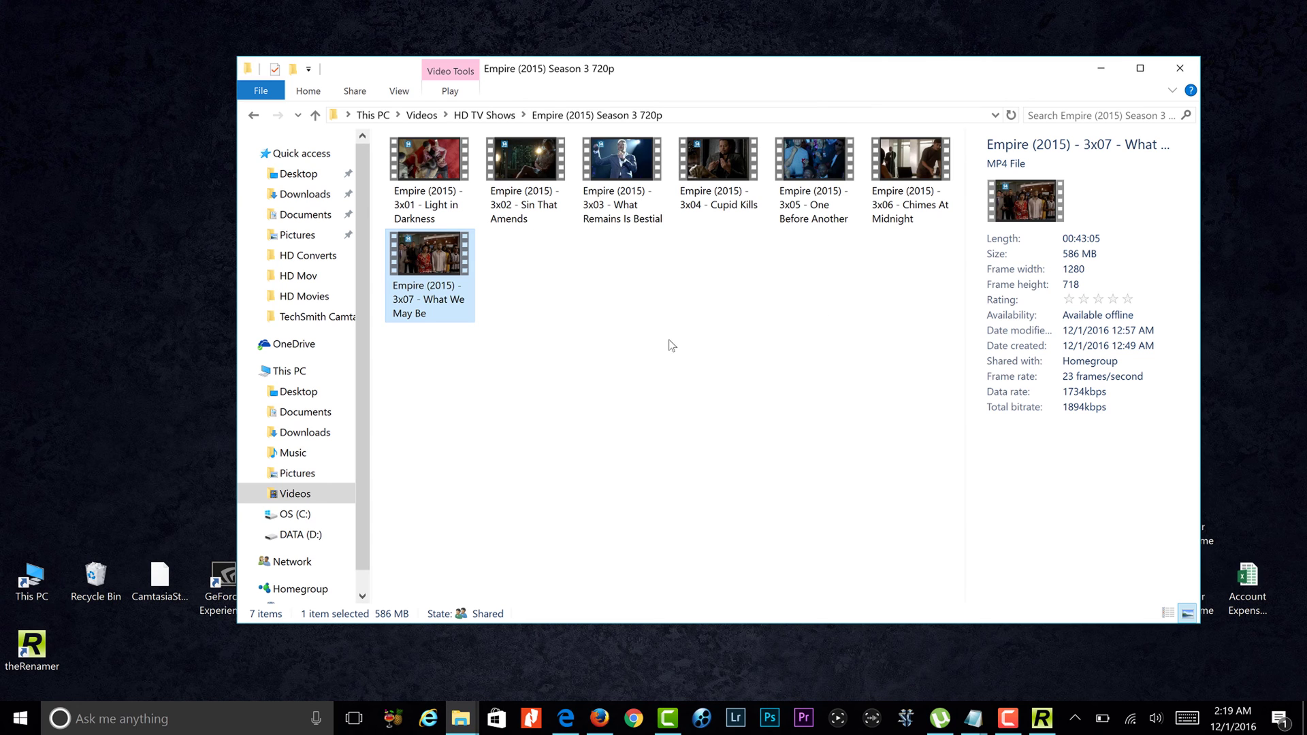
{"action": "left_click", "coordinate": [252, 116]}
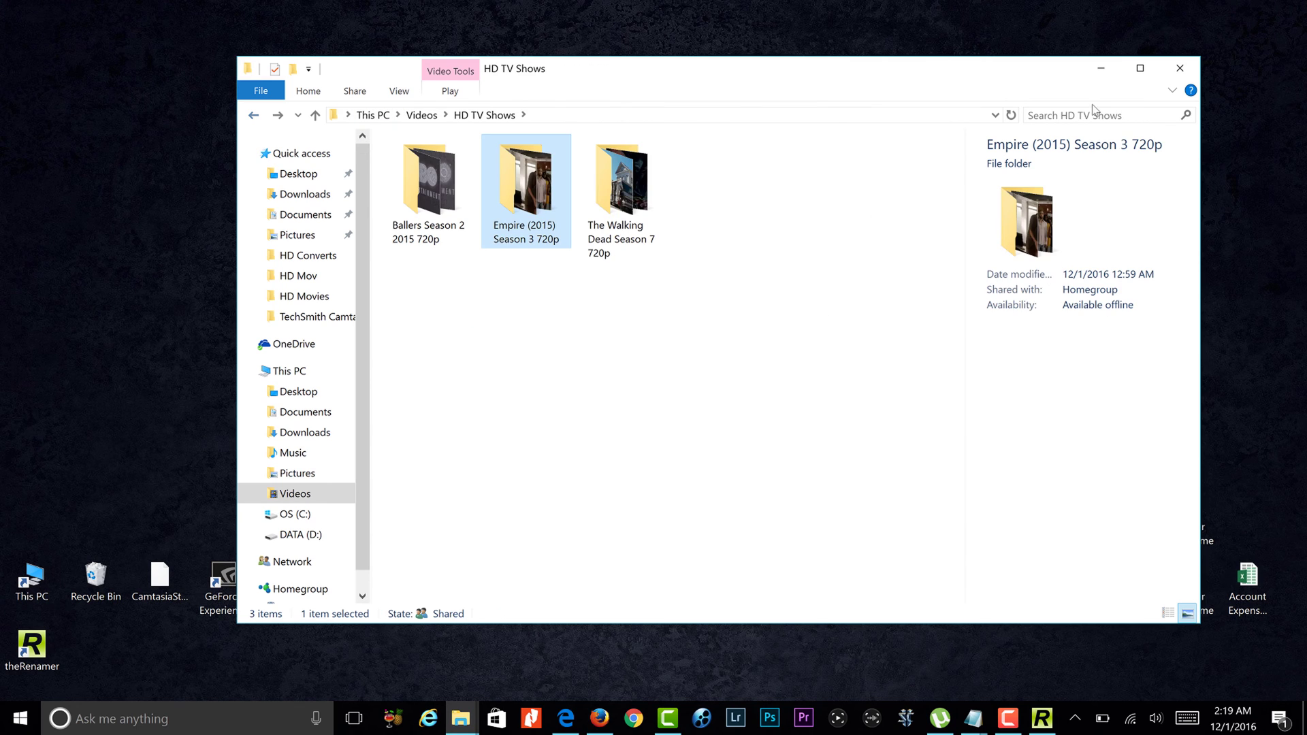
{"action": "left_click", "coordinate": [1101, 68]}
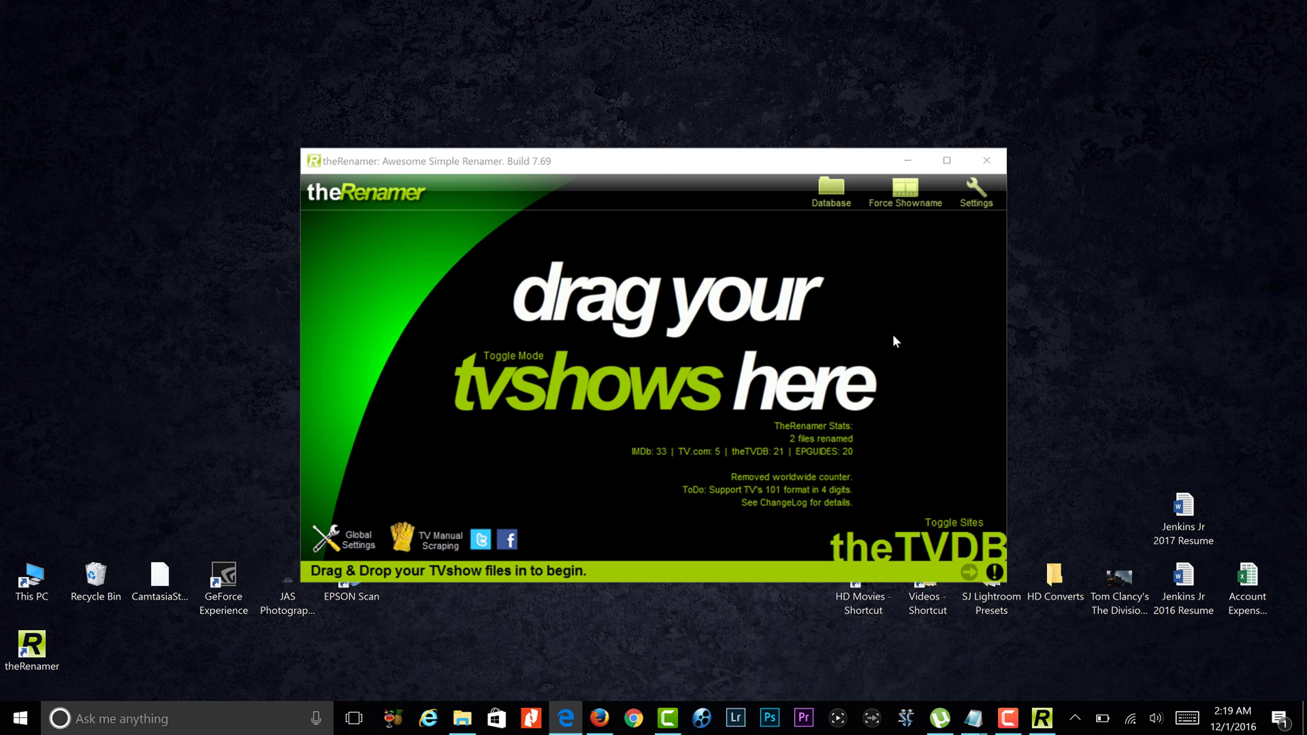
{"action": "left_click", "coordinate": [988, 163]}
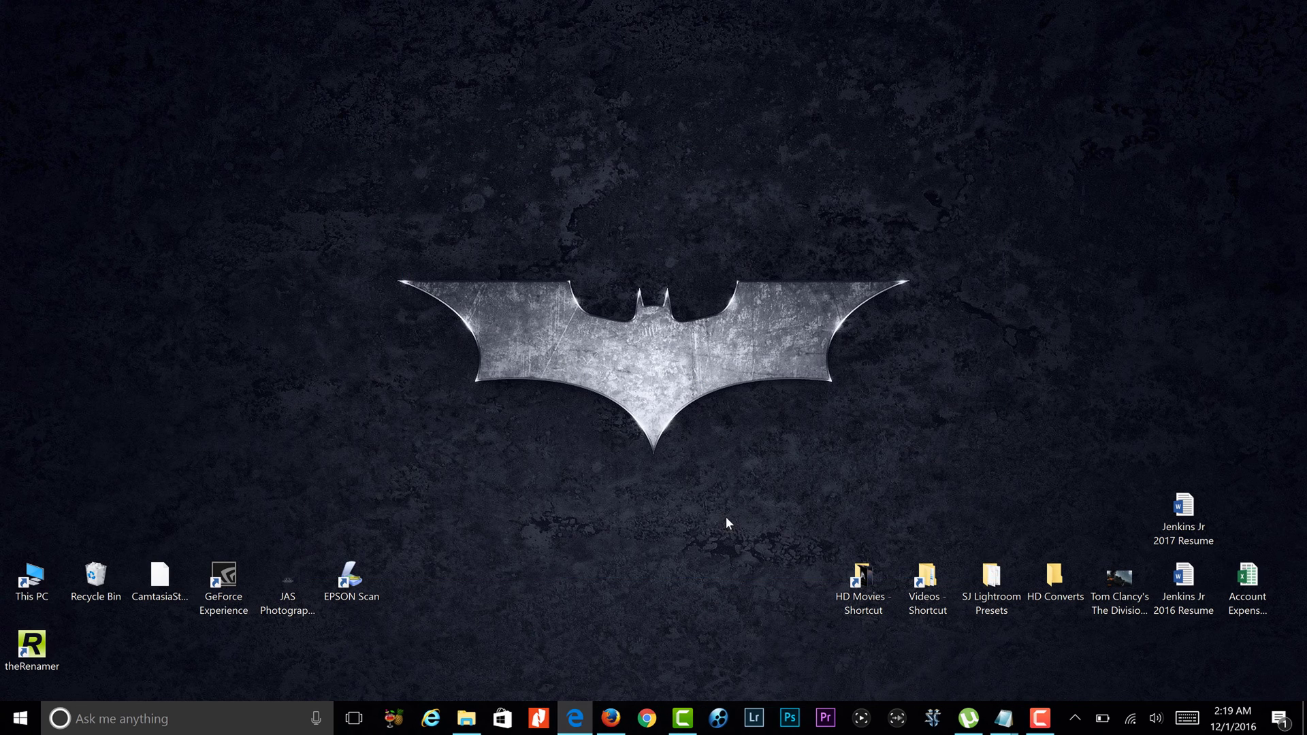
{"action": "left_click", "coordinate": [575, 718]}
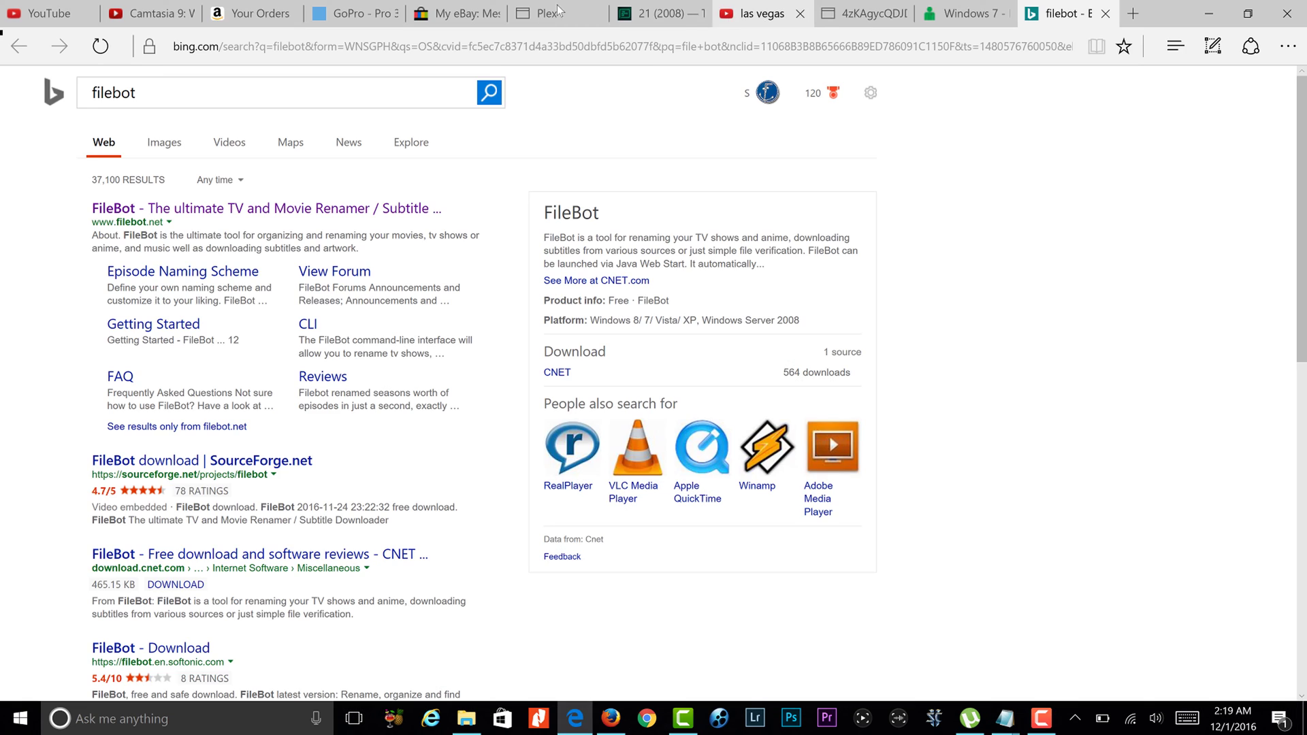
In the Plex tab, go back from American Crime Story to the Network TV Shows library.
{"action": "left_click", "coordinate": [552, 13]}
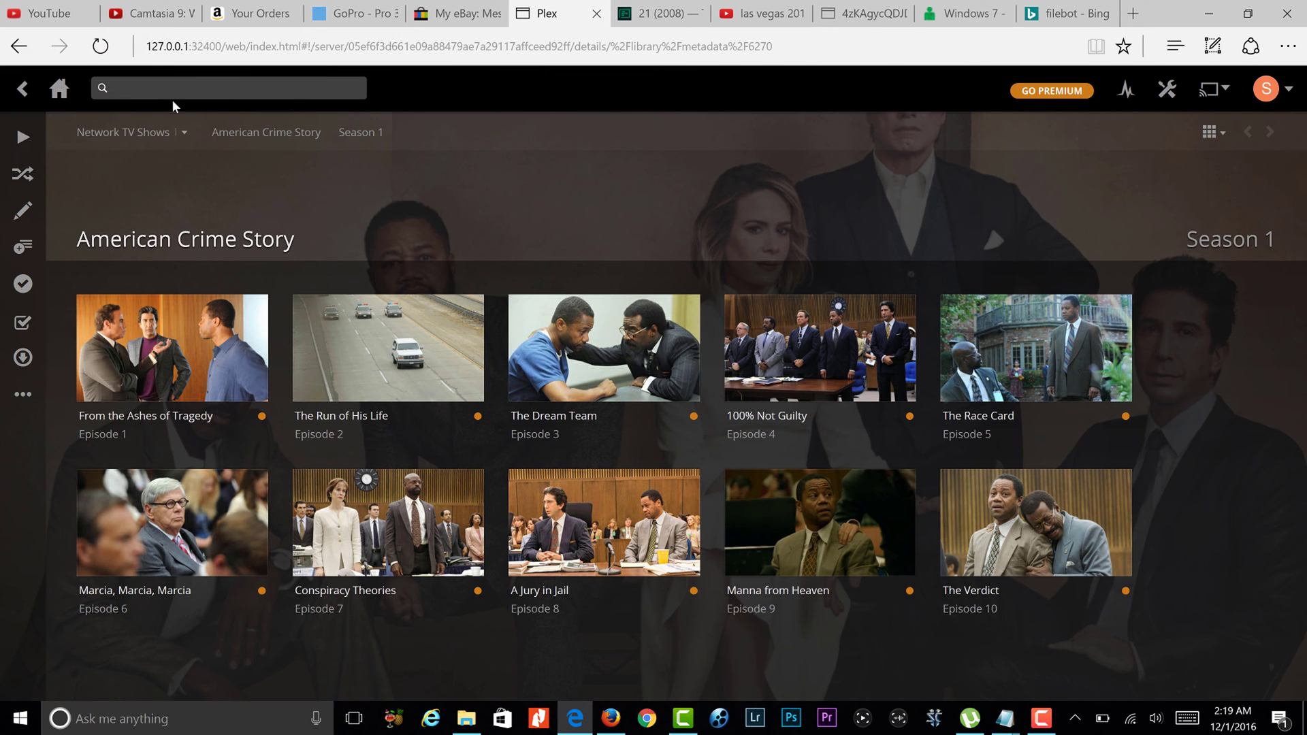
{"action": "left_click", "coordinate": [24, 89]}
{"action": "left_click", "coordinate": [25, 91]}
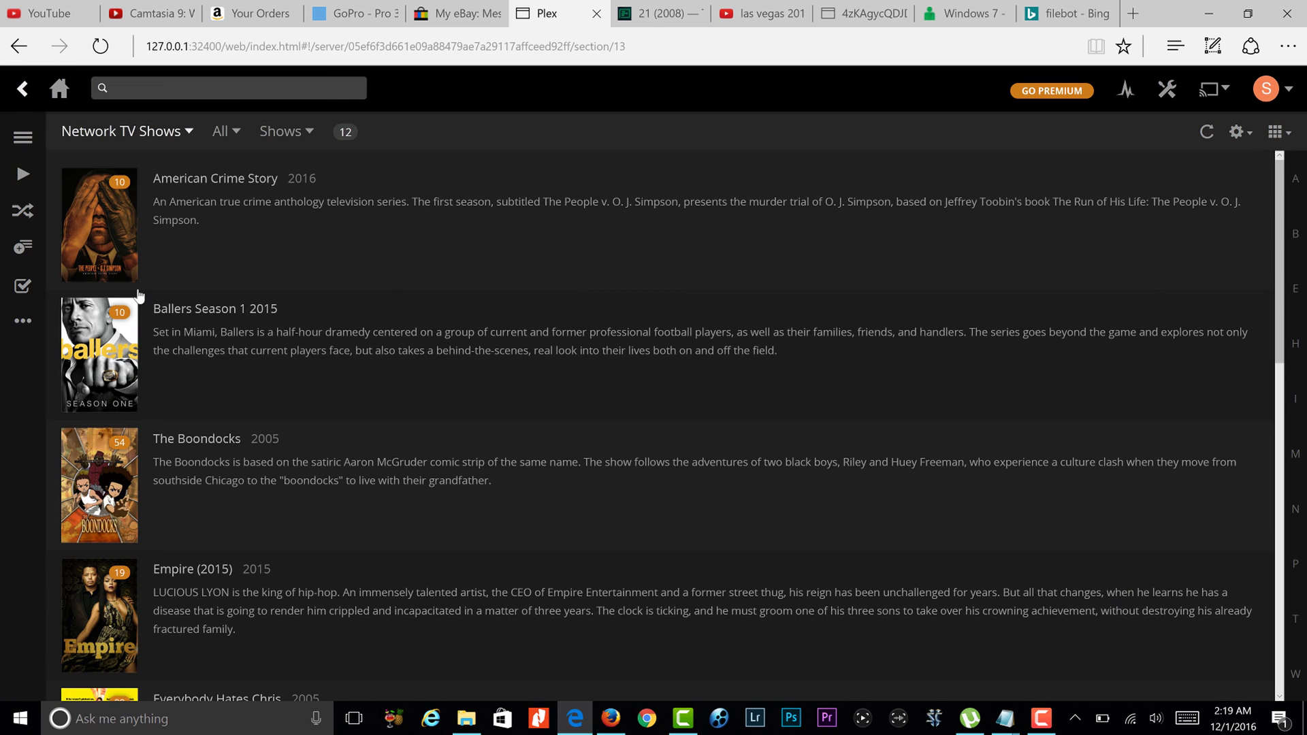
View The Boondocks' seasons, then return to the Network TV Shows list.
{"action": "mouse_move", "coordinate": [1231, 170]}
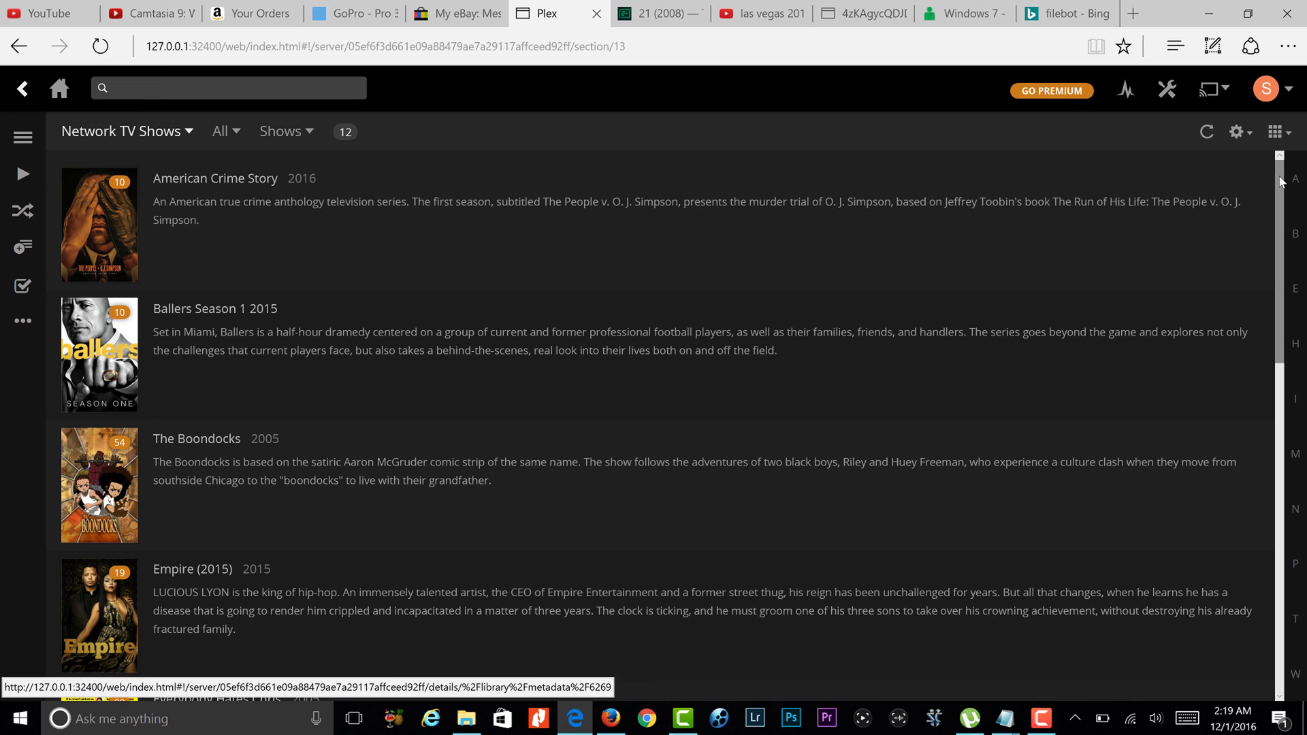
{"action": "scroll", "coordinate": [1279, 253], "scroll_direction": "down", "scroll_amount": 3}
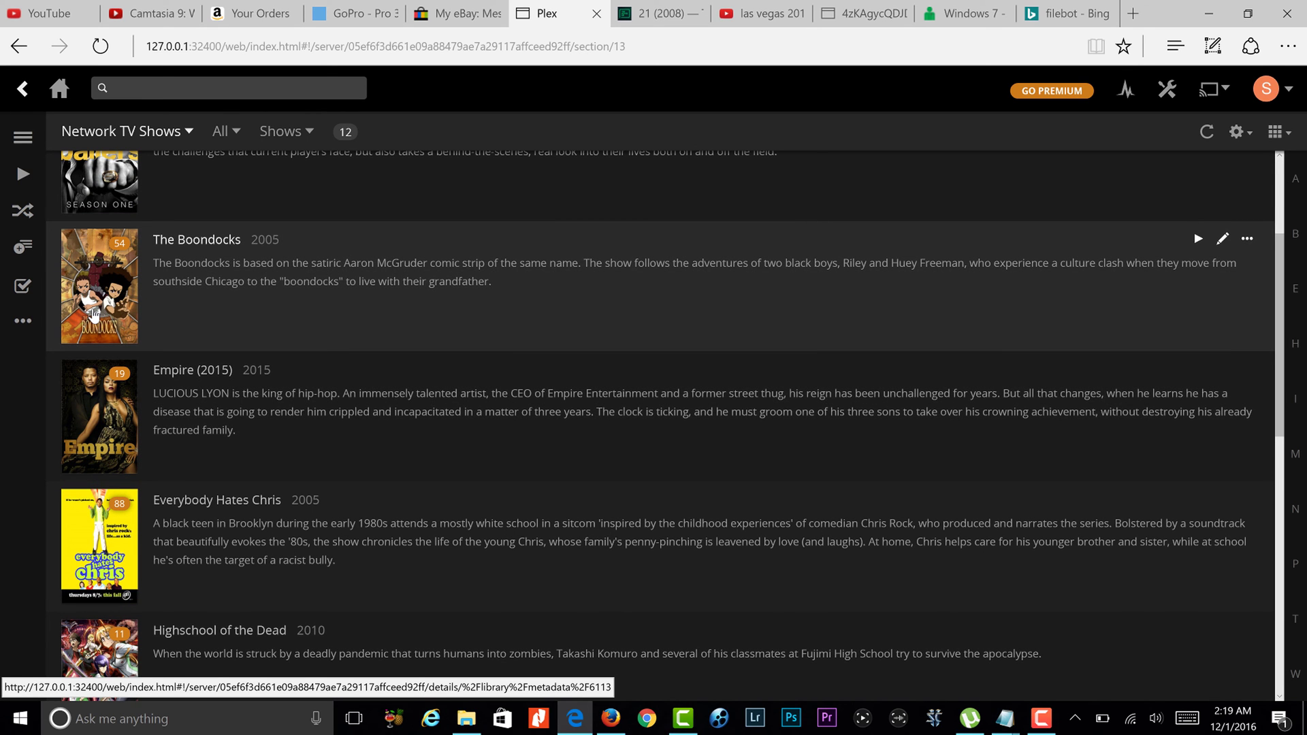
{"action": "left_click", "coordinate": [94, 315]}
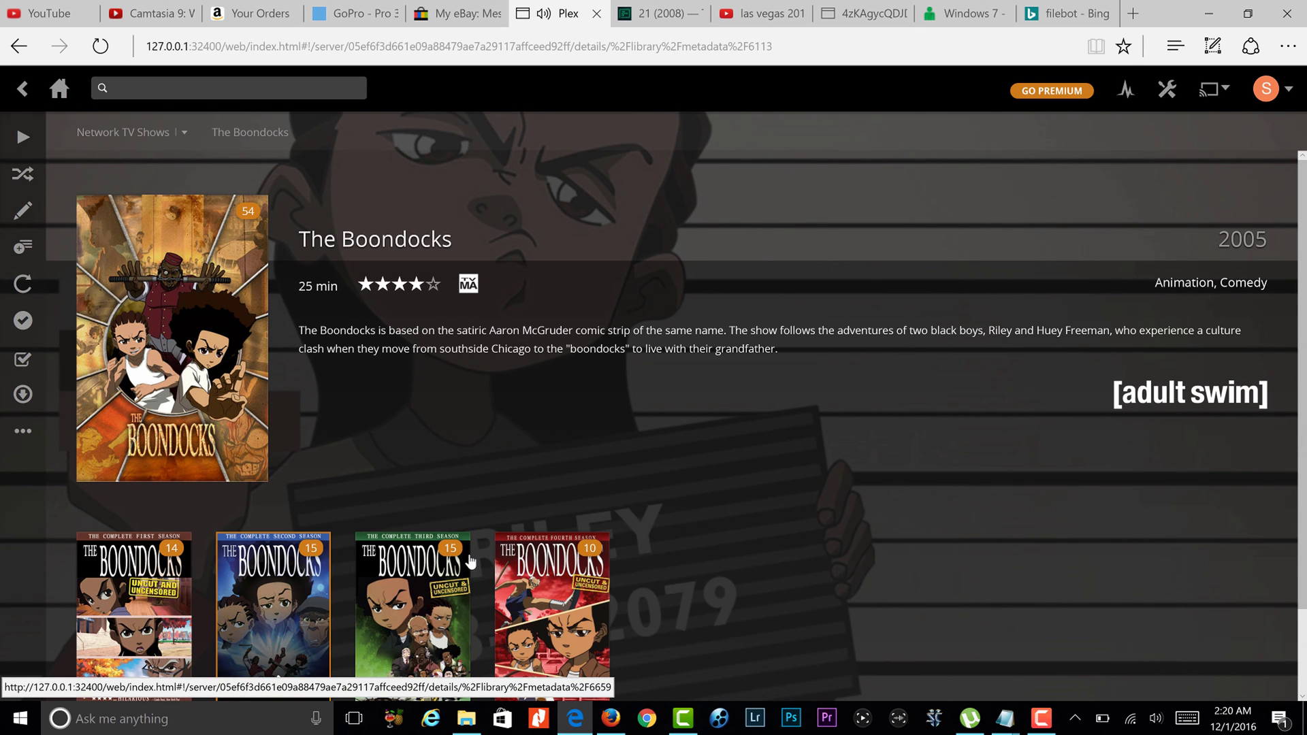
{"action": "left_click", "coordinate": [5, 49]}
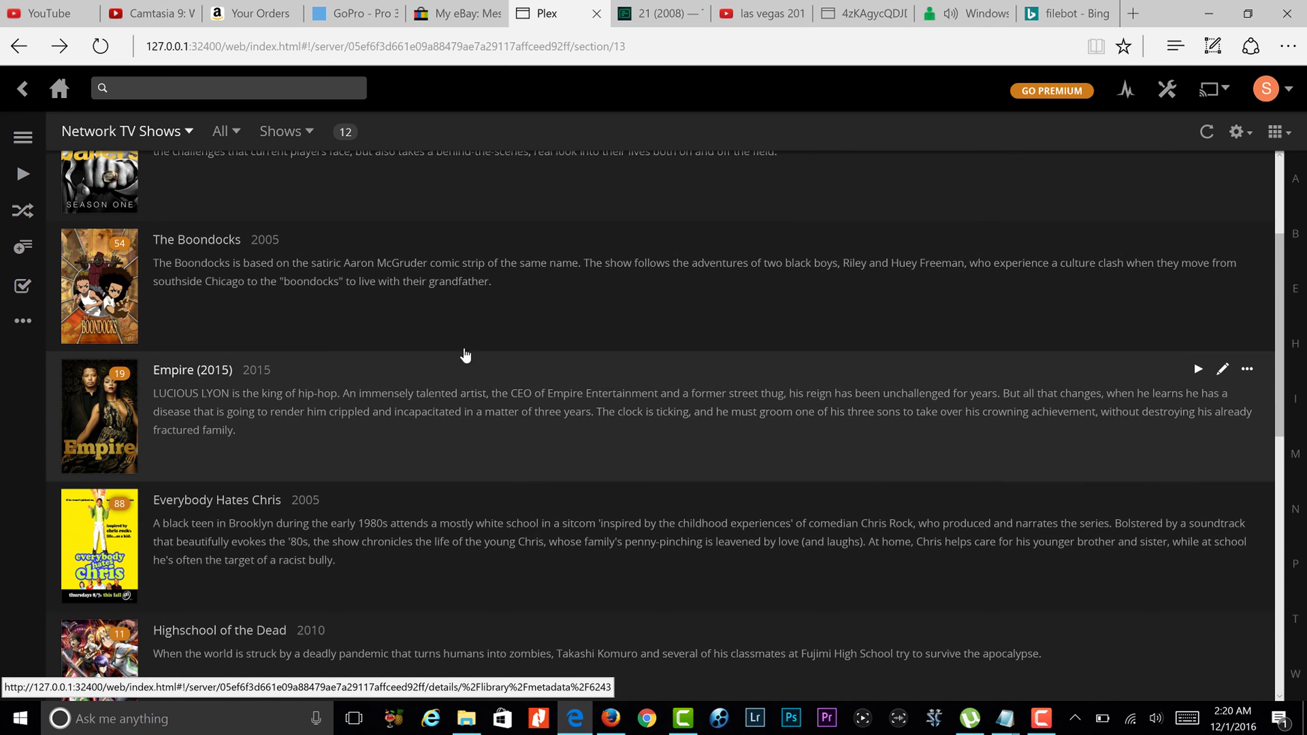
Switch from Network TV Shows to the Movies library, run Update Library, and browse the posters.
{"action": "left_click", "coordinate": [128, 134]}
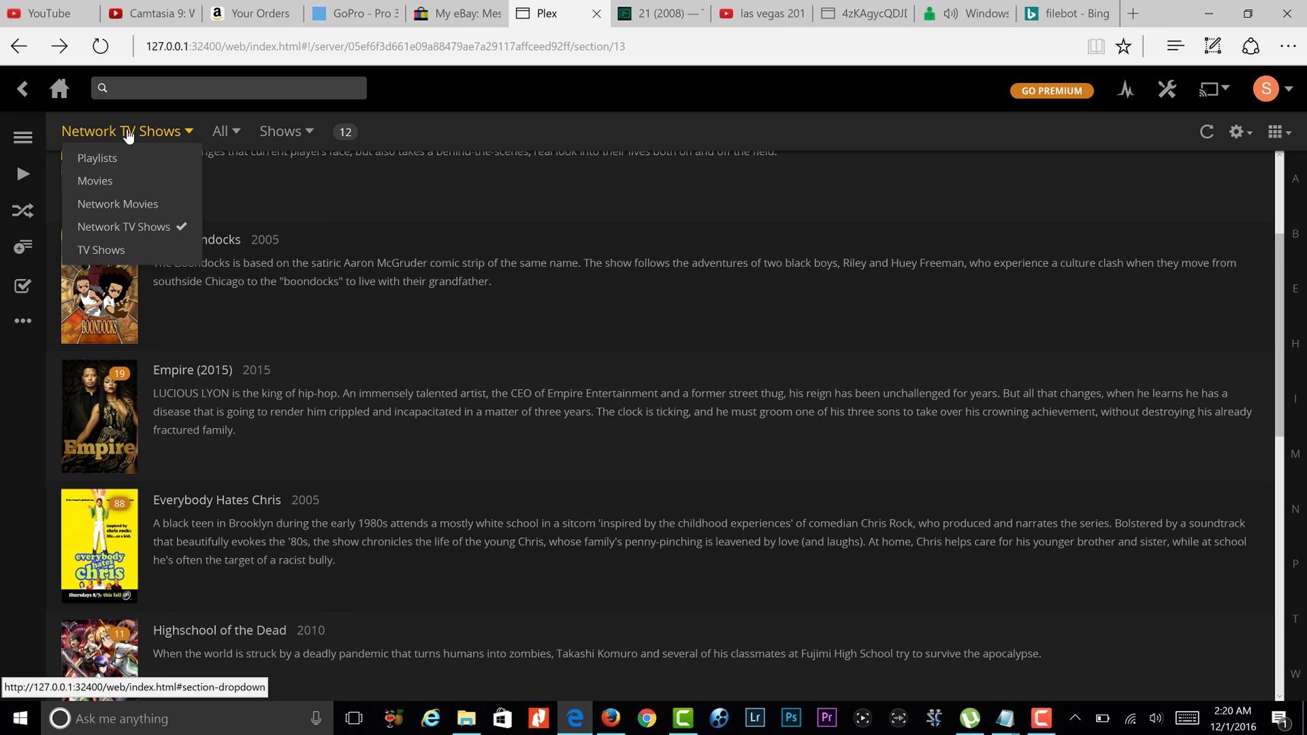
{"action": "left_click", "coordinate": [119, 181]}
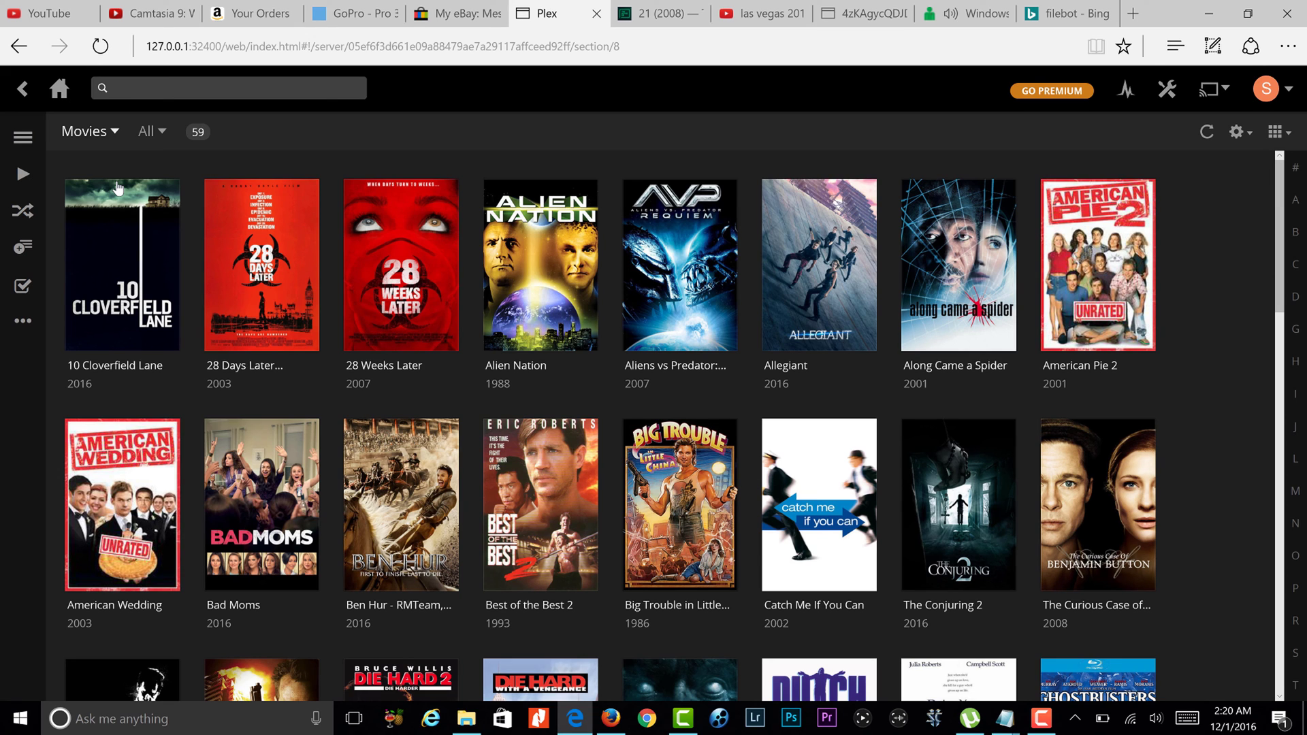
{"action": "left_click_drag", "start_coordinate": [1280, 202], "coordinate": [1265, 308]}
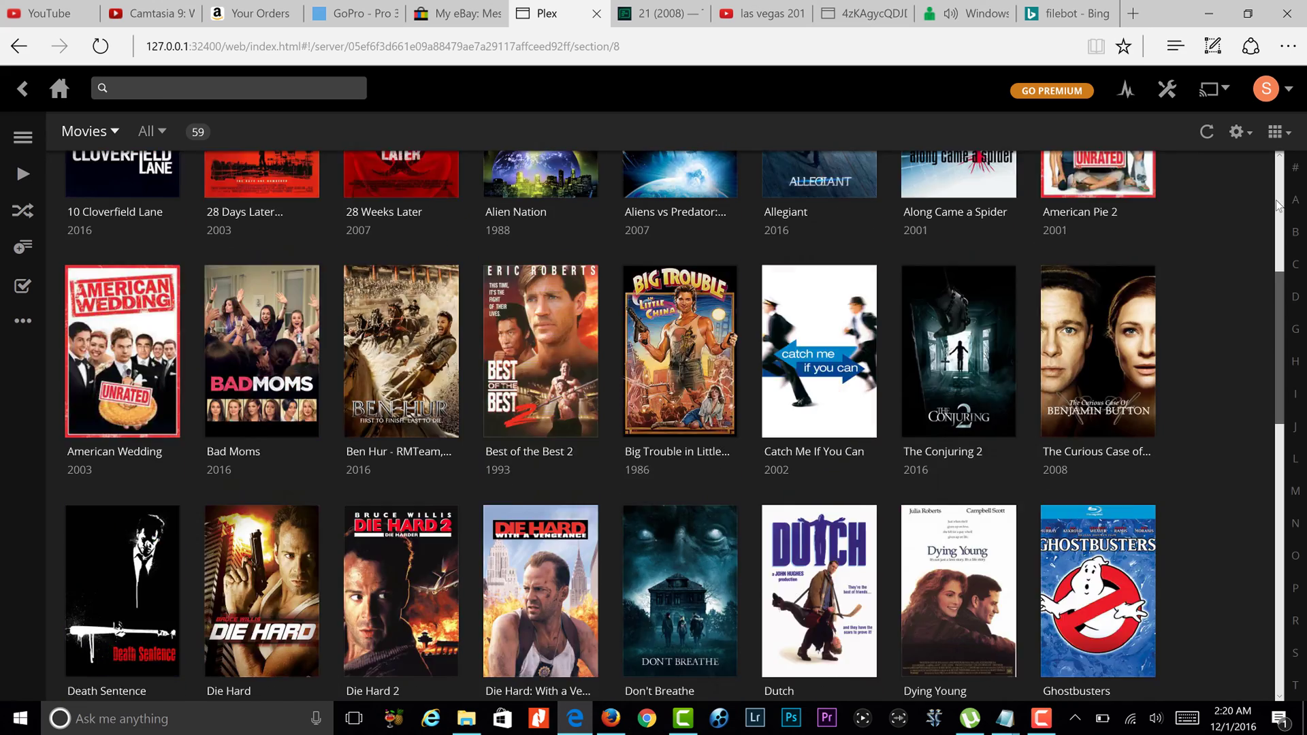
{"action": "left_click_drag", "start_coordinate": [1278, 204], "coordinate": [1277, 200]}
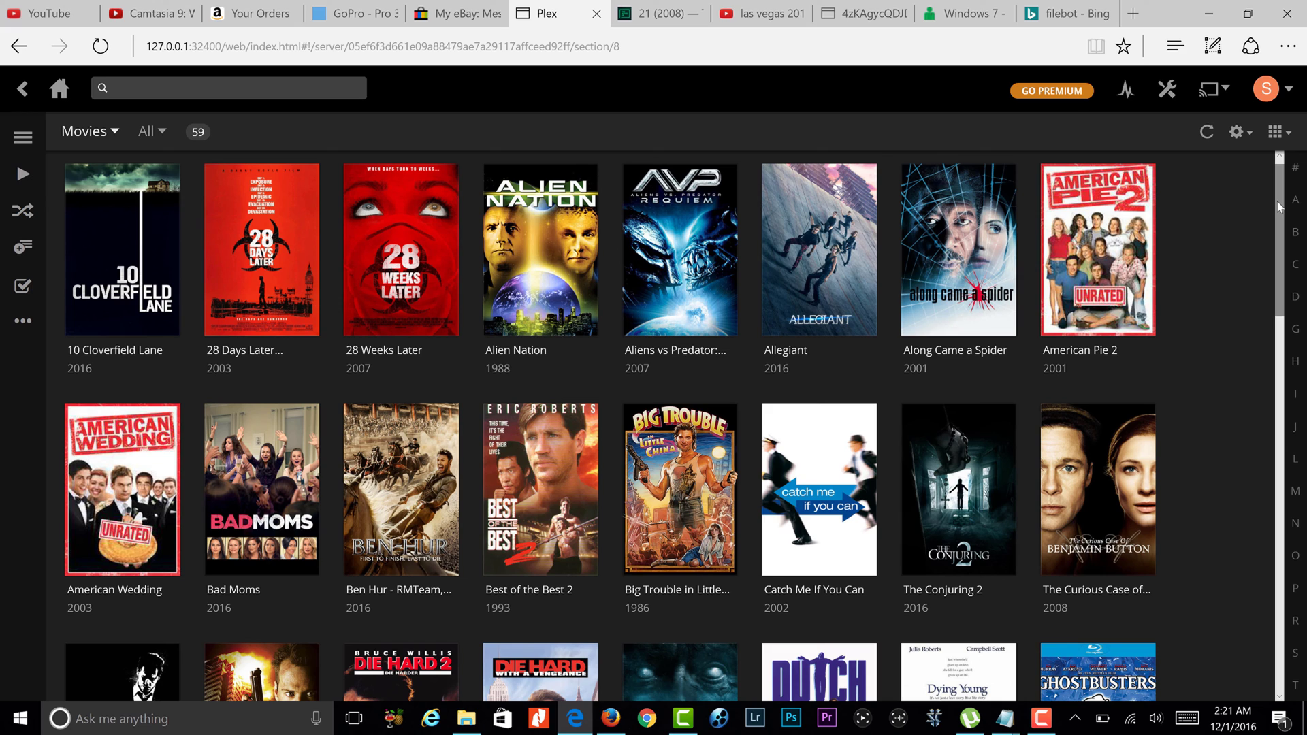
{"action": "mouse_move", "coordinate": [905, 221]}
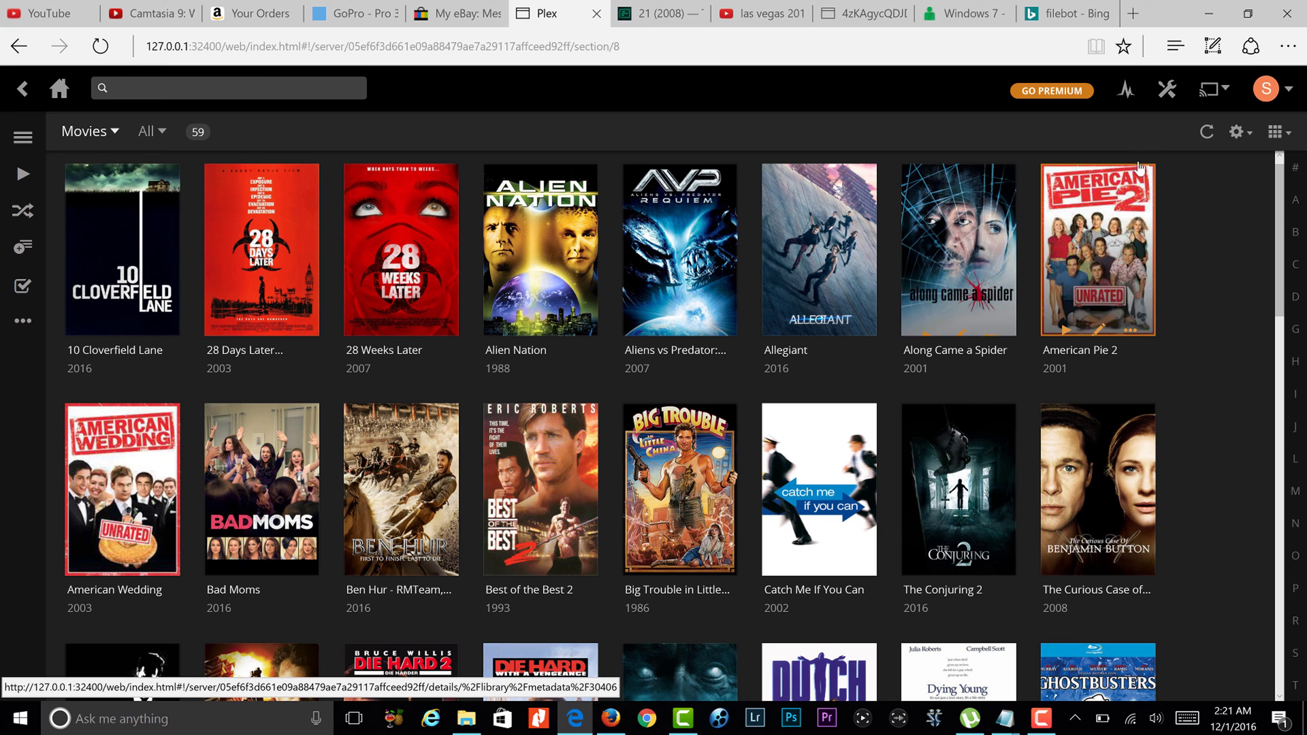
{"action": "left_click", "coordinate": [1208, 134]}
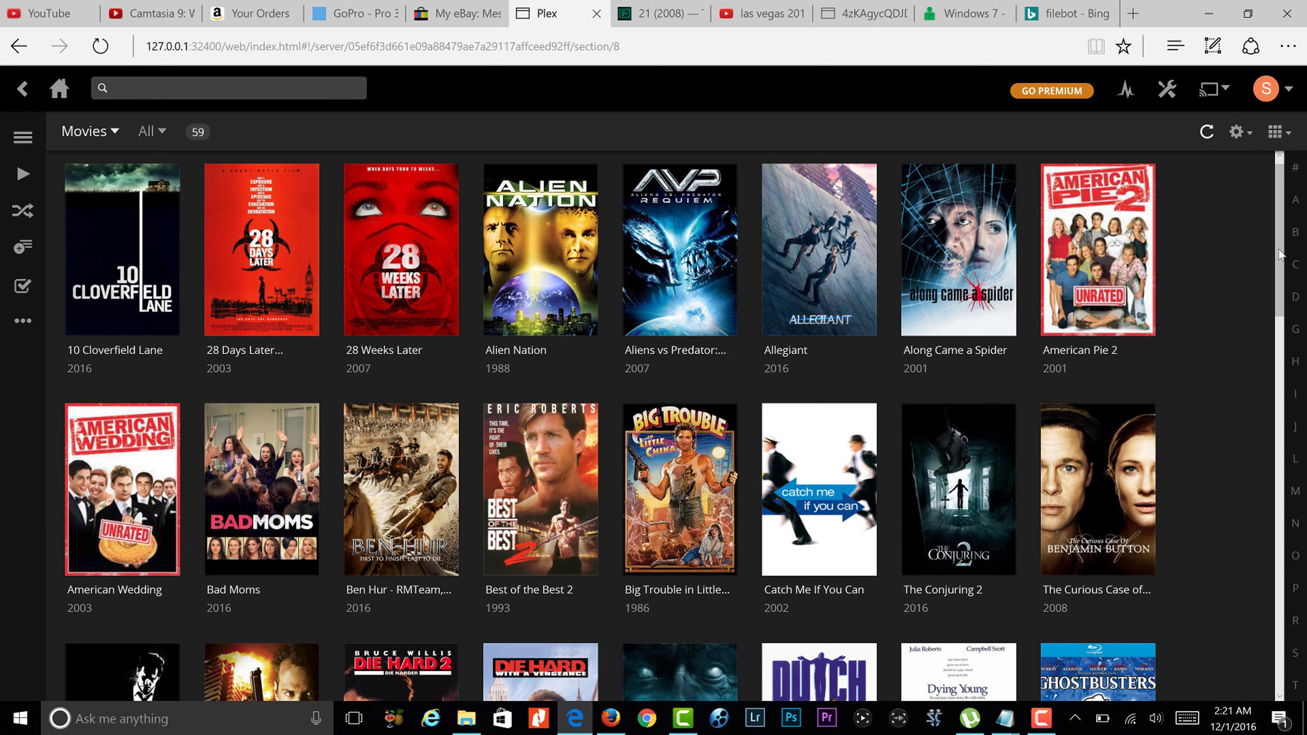
{"action": "scroll", "coordinate": [1250, 477], "scroll_direction": "down", "scroll_amount": 15}
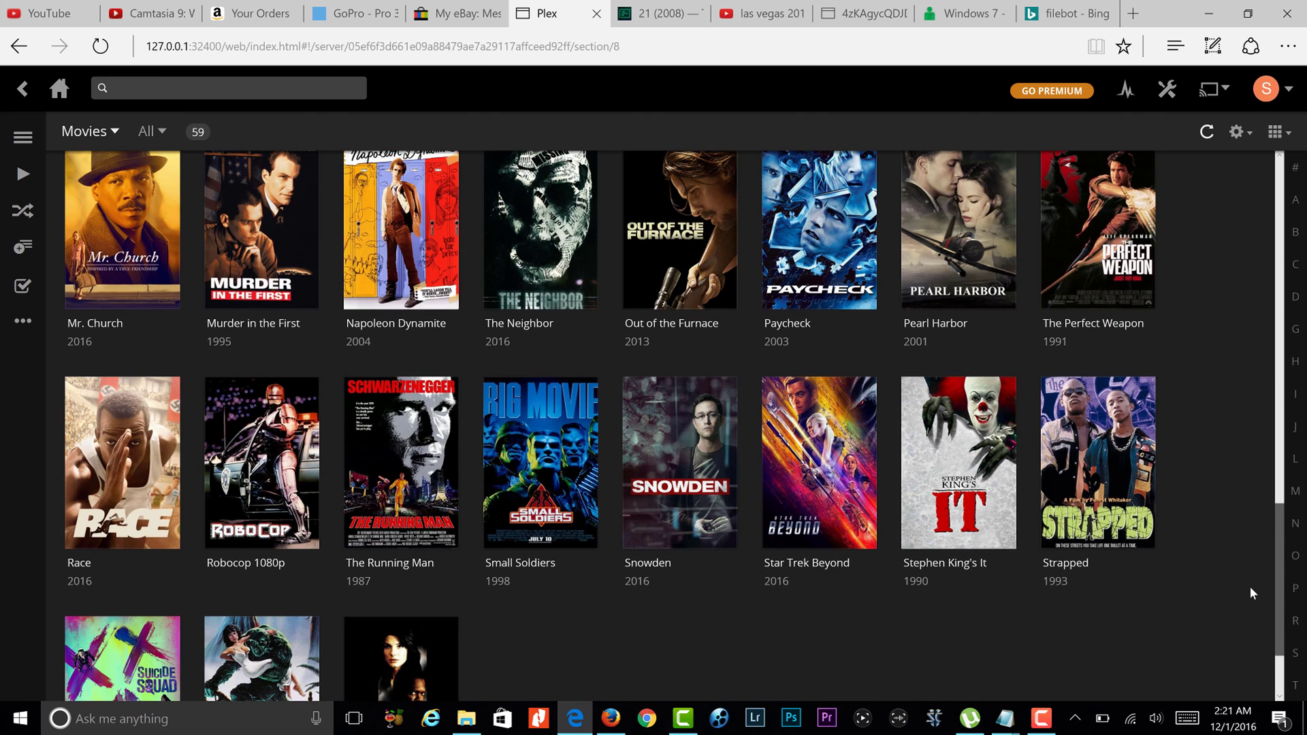
Open Stephen King's It (1990) from the Movies grid and read its synopsis.
{"action": "left_click", "coordinate": [976, 449]}
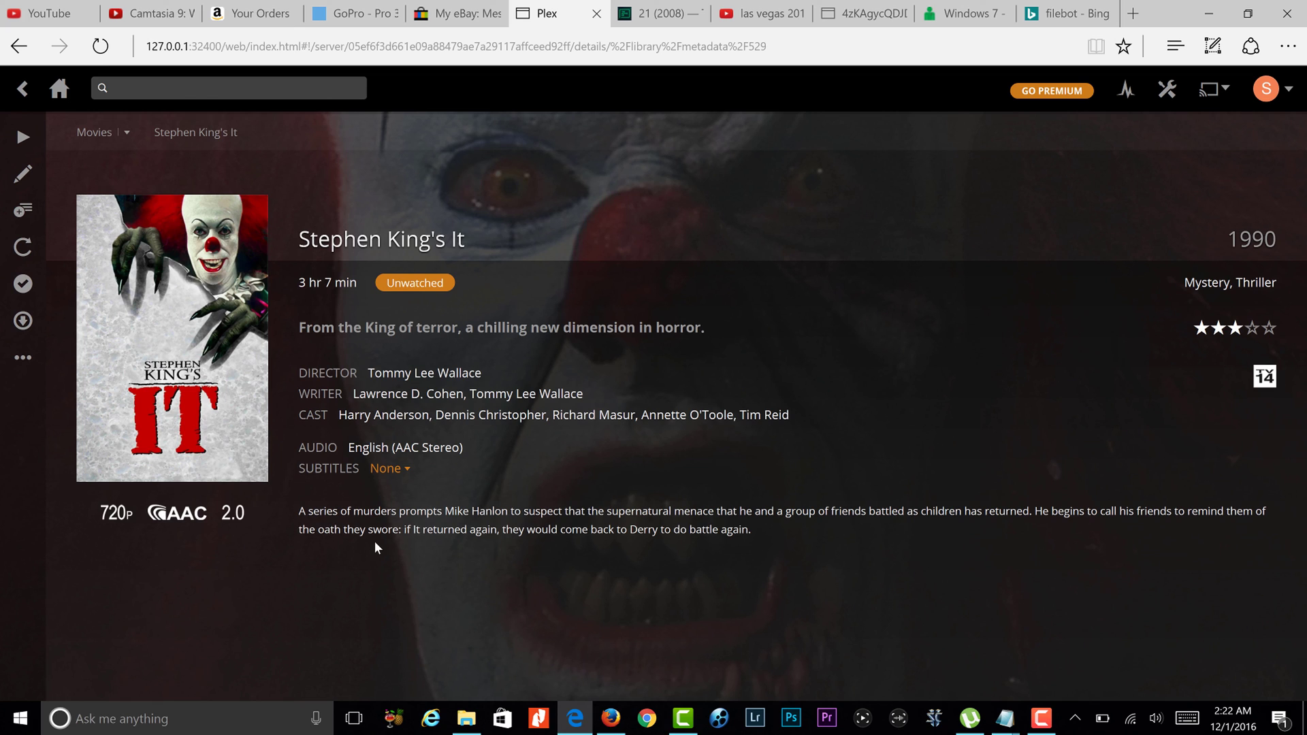
{"action": "left_click_drag", "start_coordinate": [481, 517], "coordinate": [288, 515]}
{"action": "left_click", "coordinate": [303, 572]}
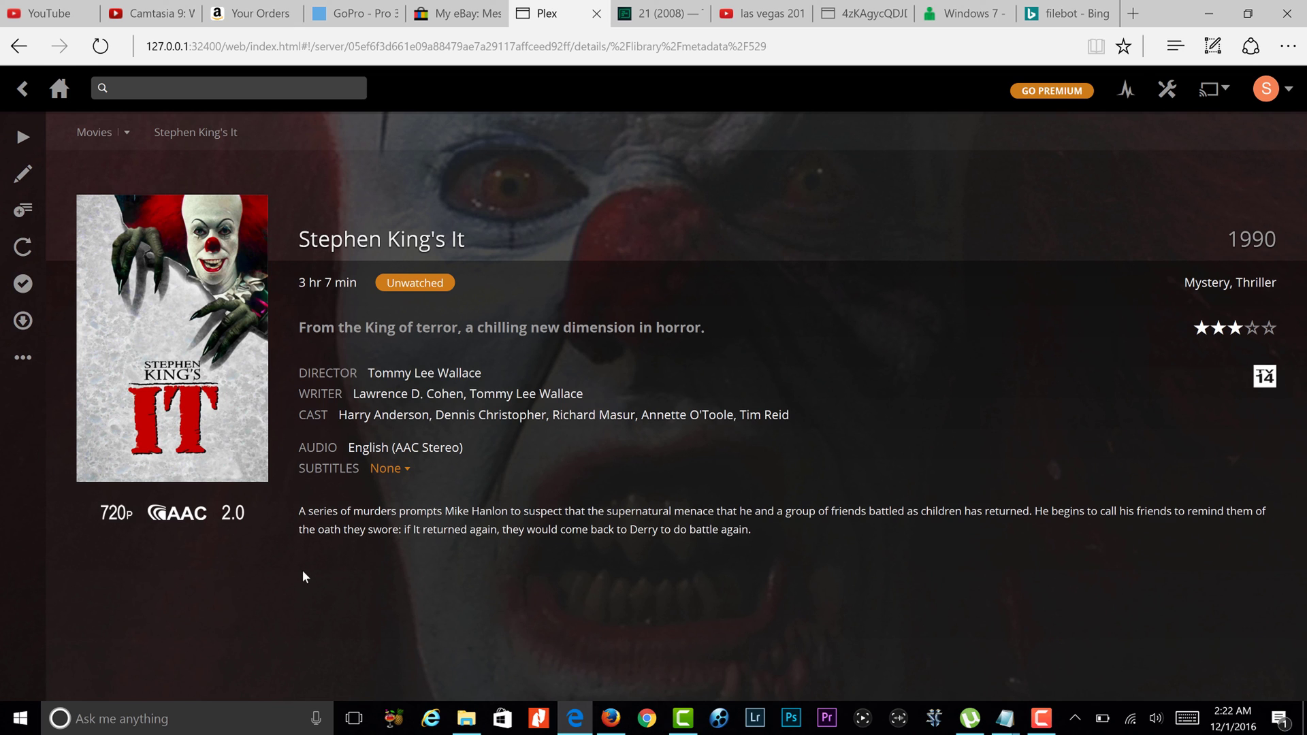